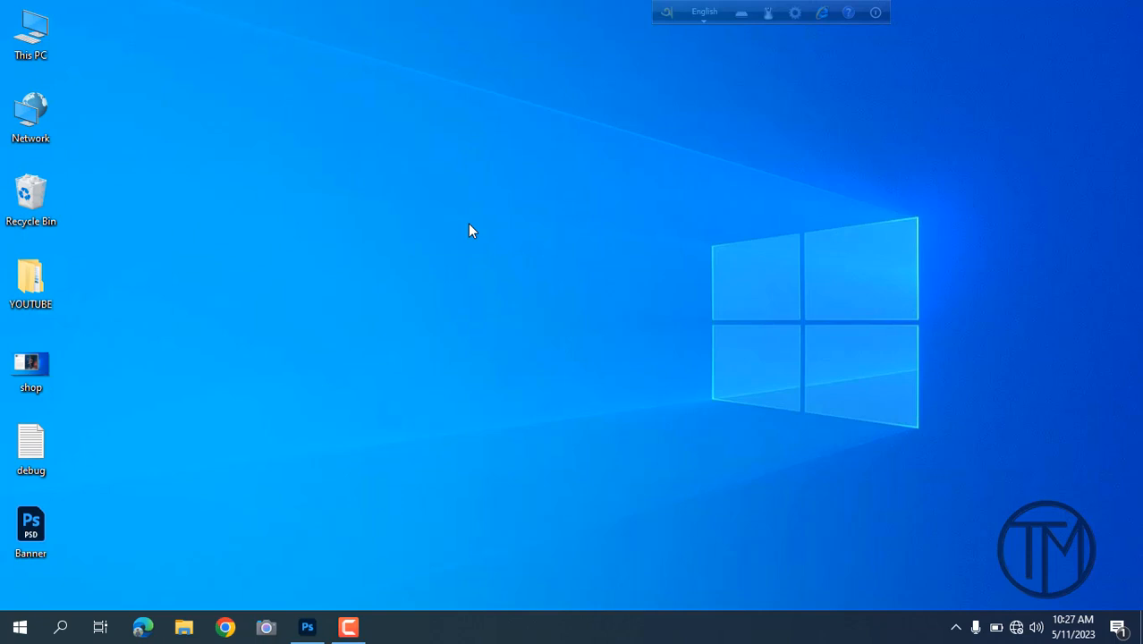
pyautogui.rightClick(468, 230)
pyautogui.click(494, 272)
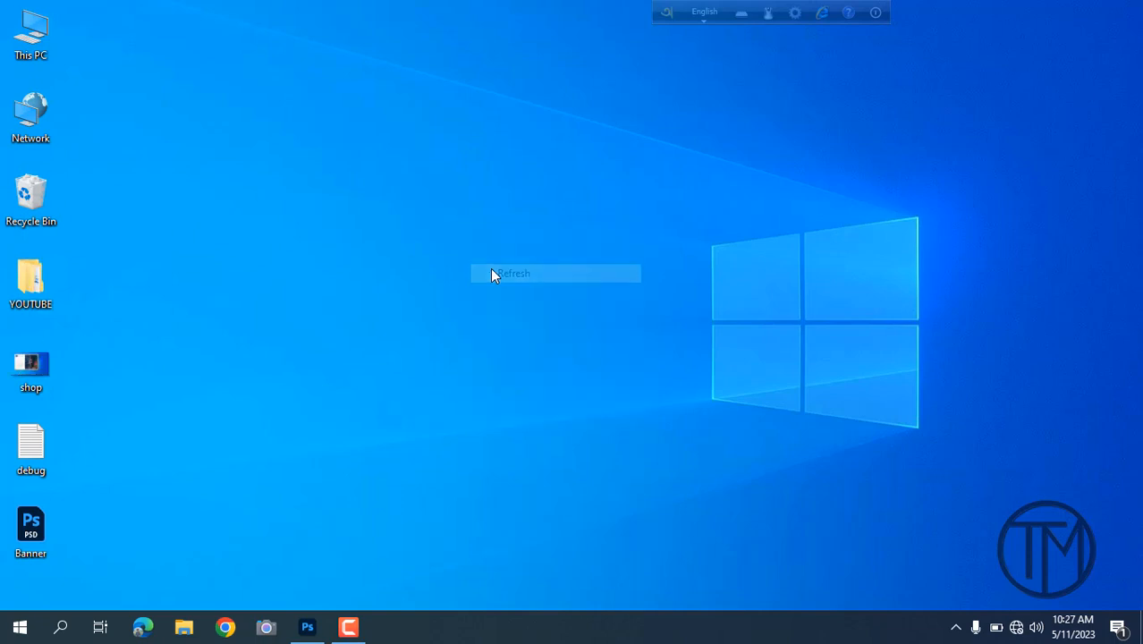
pyautogui.rightClick(438, 180)
pyautogui.click(472, 227)
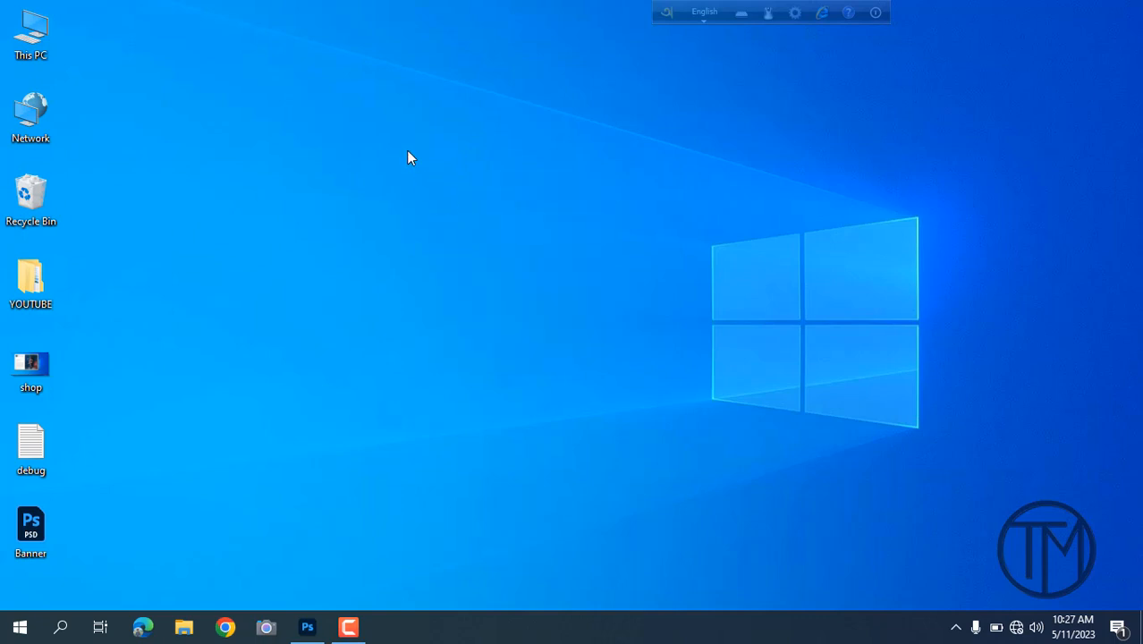
pyautogui.rightClick(406, 151)
pyautogui.click(463, 200)
pyautogui.rightClick(410, 151)
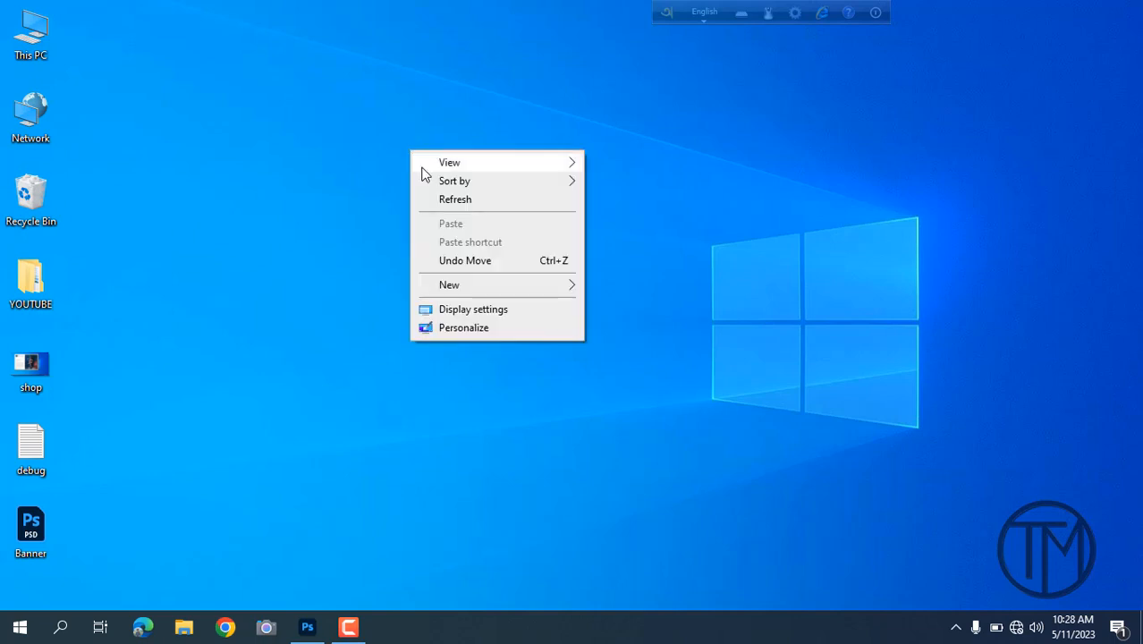
pyautogui.click(445, 200)
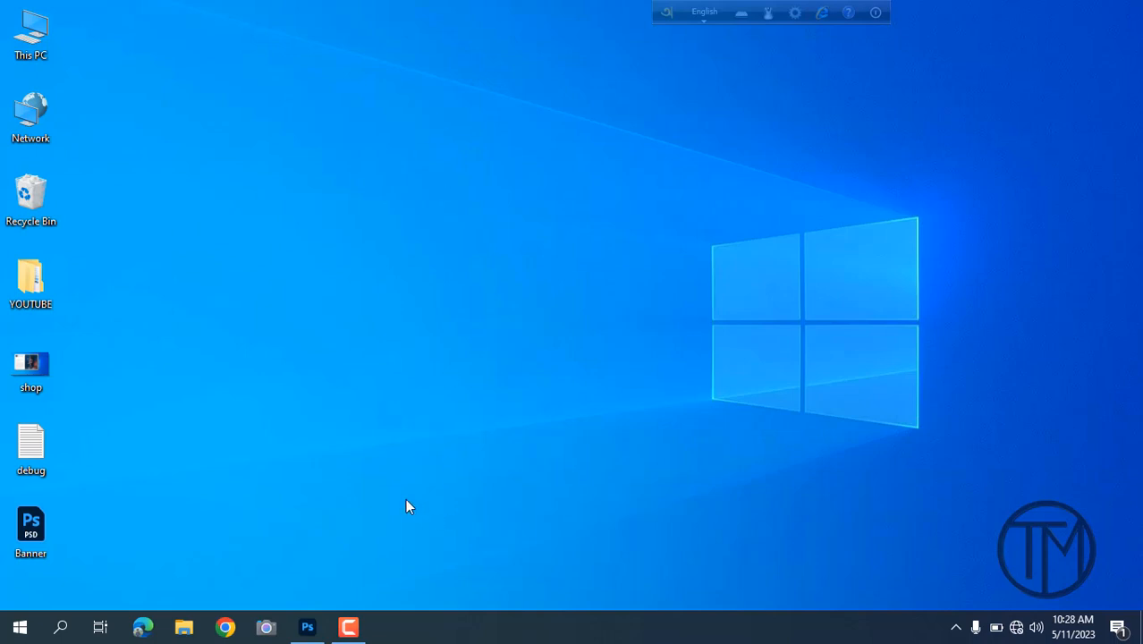
# Step: Switch to Photoshop, enter "আমার সোনার বাঙ্গালা" in a new paragraph text box, and enlarge the box to fit the words
pyautogui.click(305, 626)
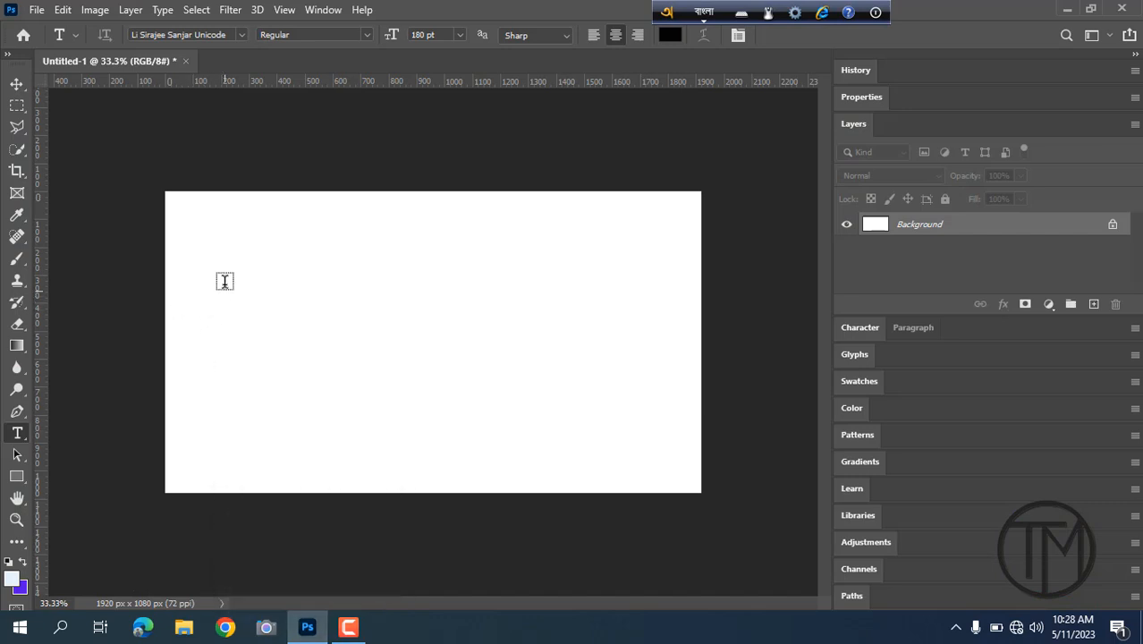
pyautogui.moveTo(225, 283); pyautogui.dragTo(525, 373)
pyautogui.press('BackSpace')
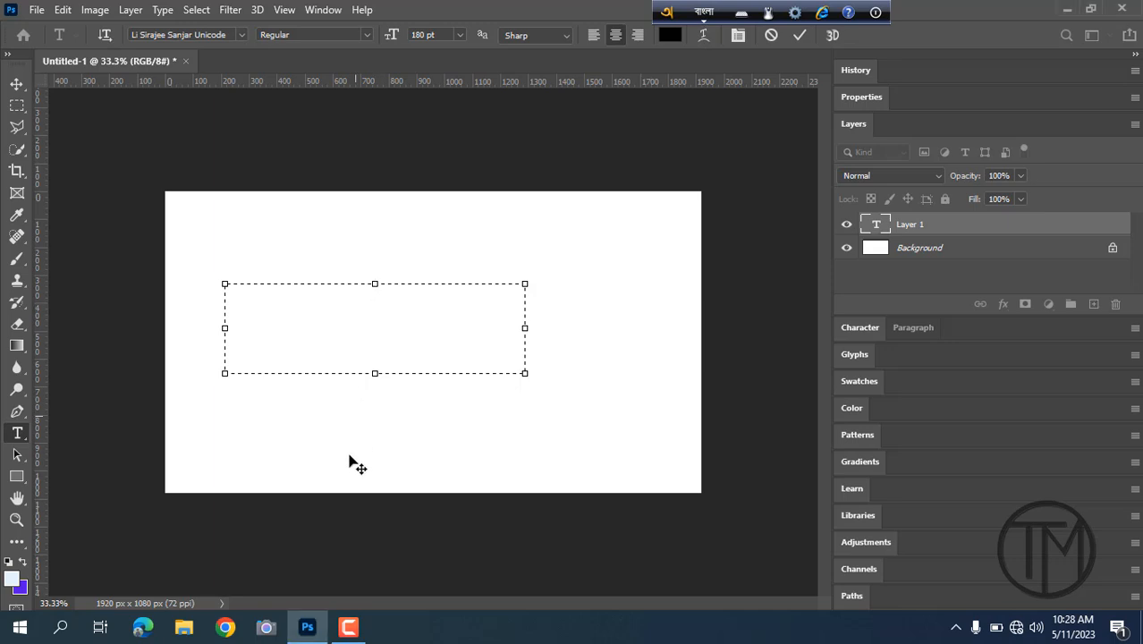
pyautogui.write('amar')
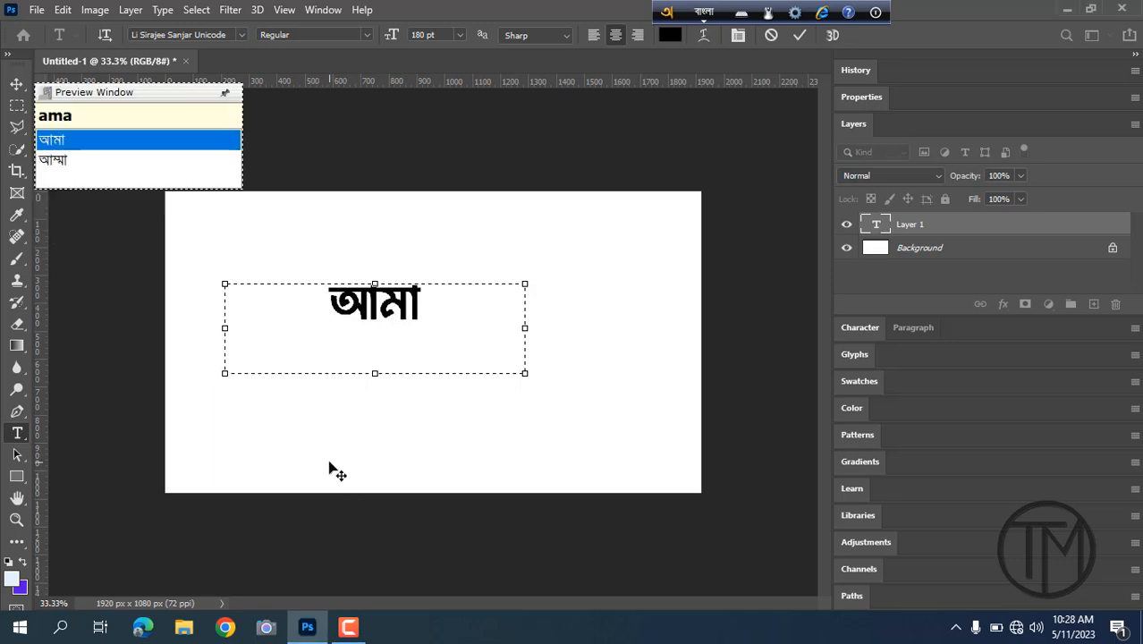
pyautogui.write(' so')
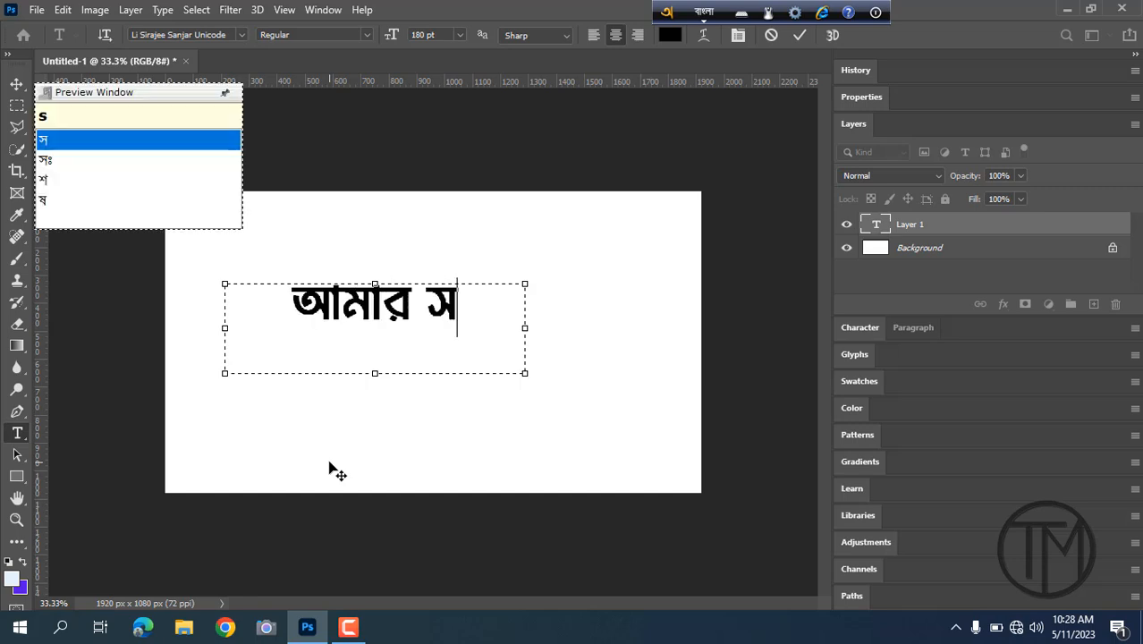
pyautogui.write('nar')
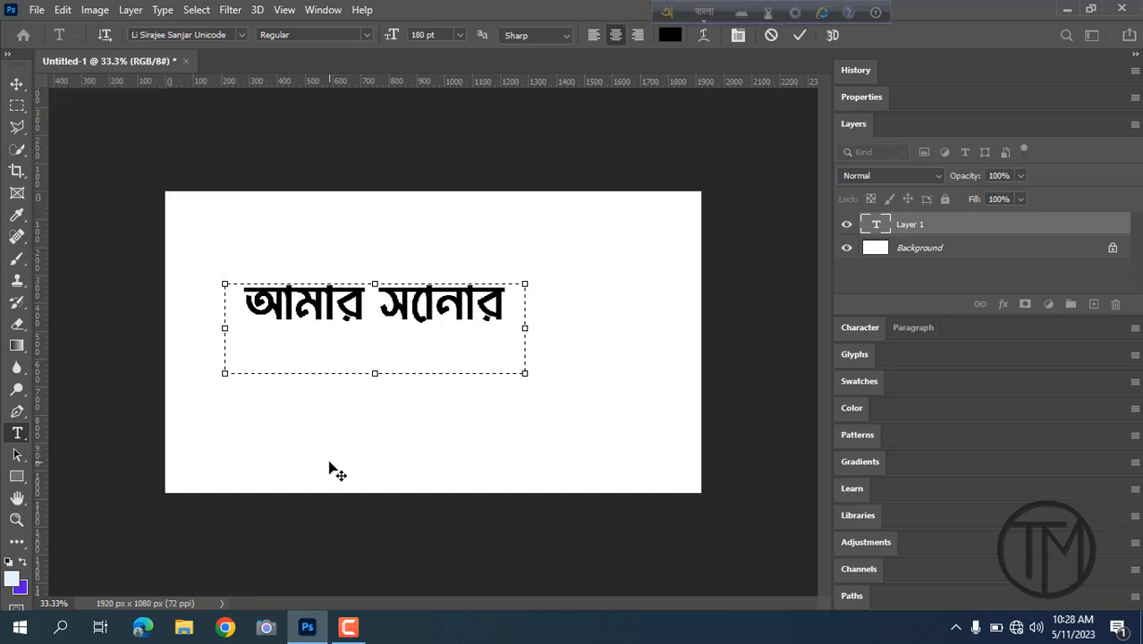
pyautogui.write(' bangala')
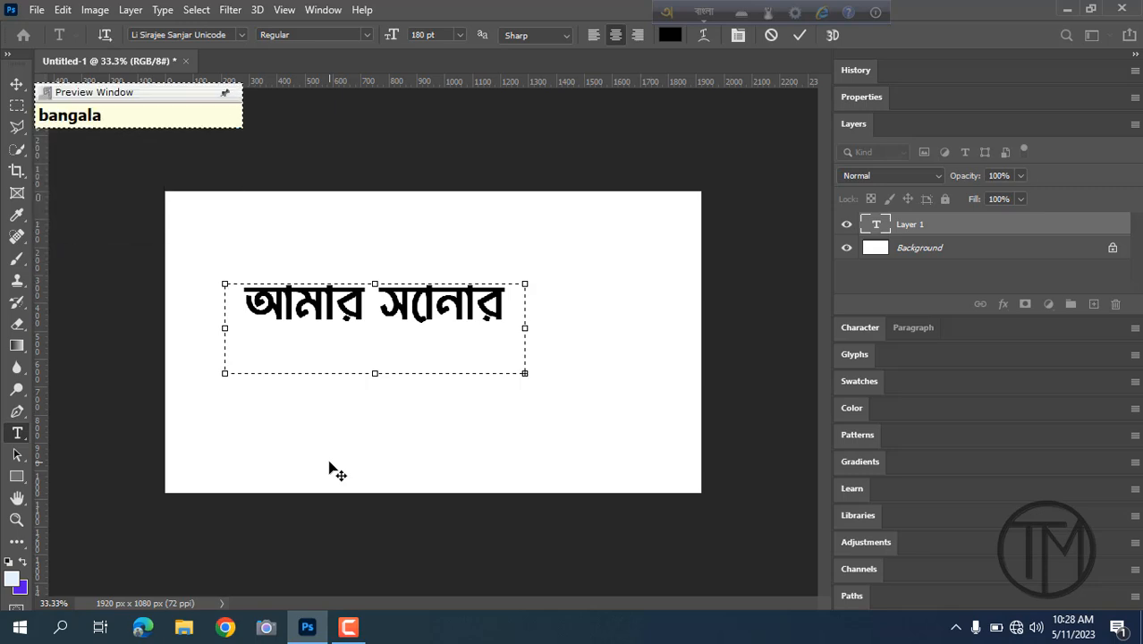
pyautogui.moveTo(524, 373); pyautogui.dragTo(669, 476)
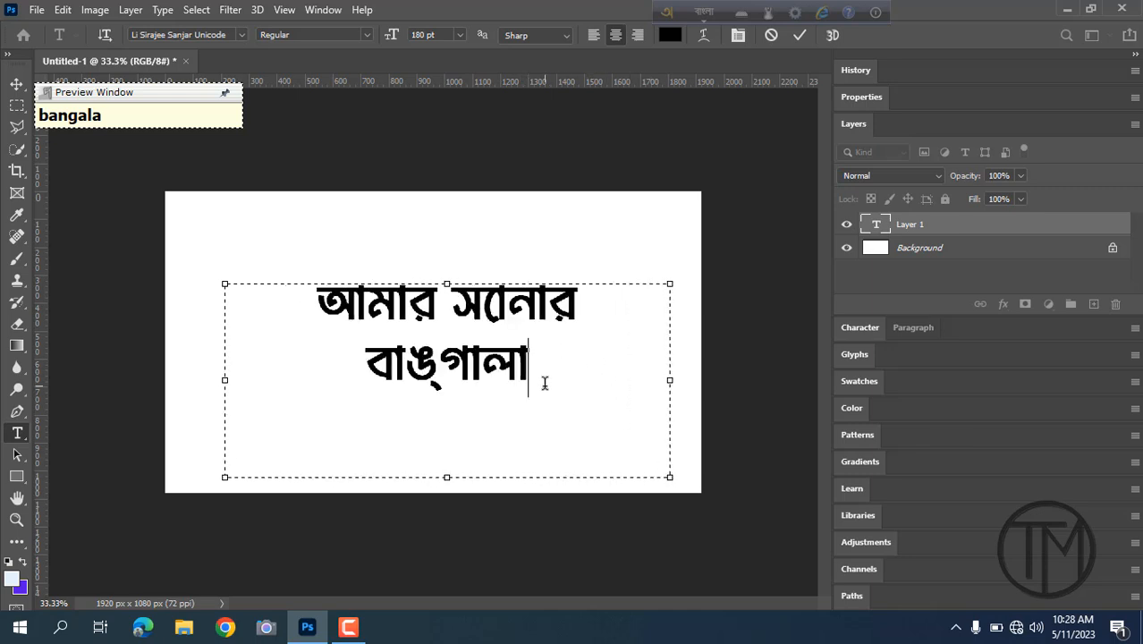
# Step: Add the line "আমি তোমায় ভালভাসি" below the first phrase and move the text box higher on the canvas
pyautogui.press('Return')
pyautogui.write('ami ')
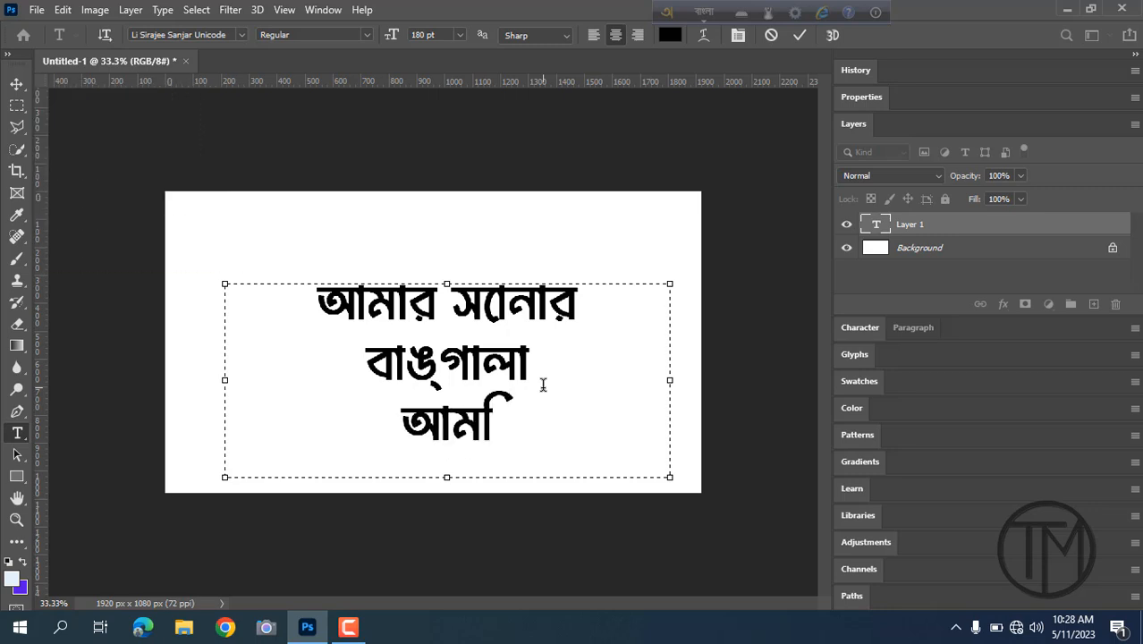
pyautogui.write('tomat')
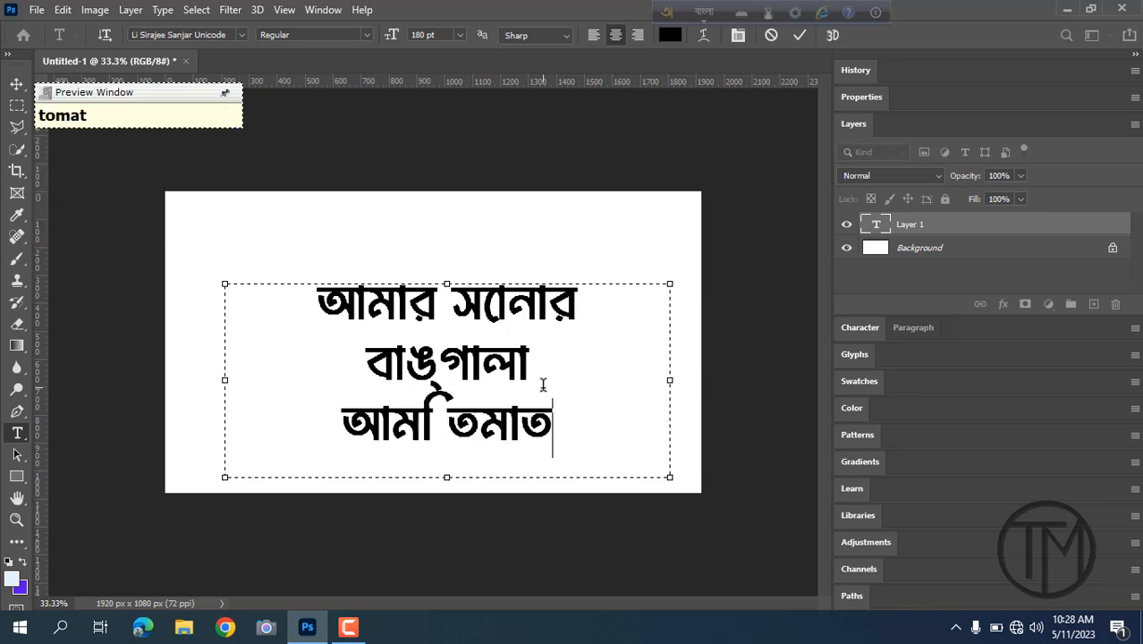
pyautogui.press('BackSpace')
pyautogui.write('y')
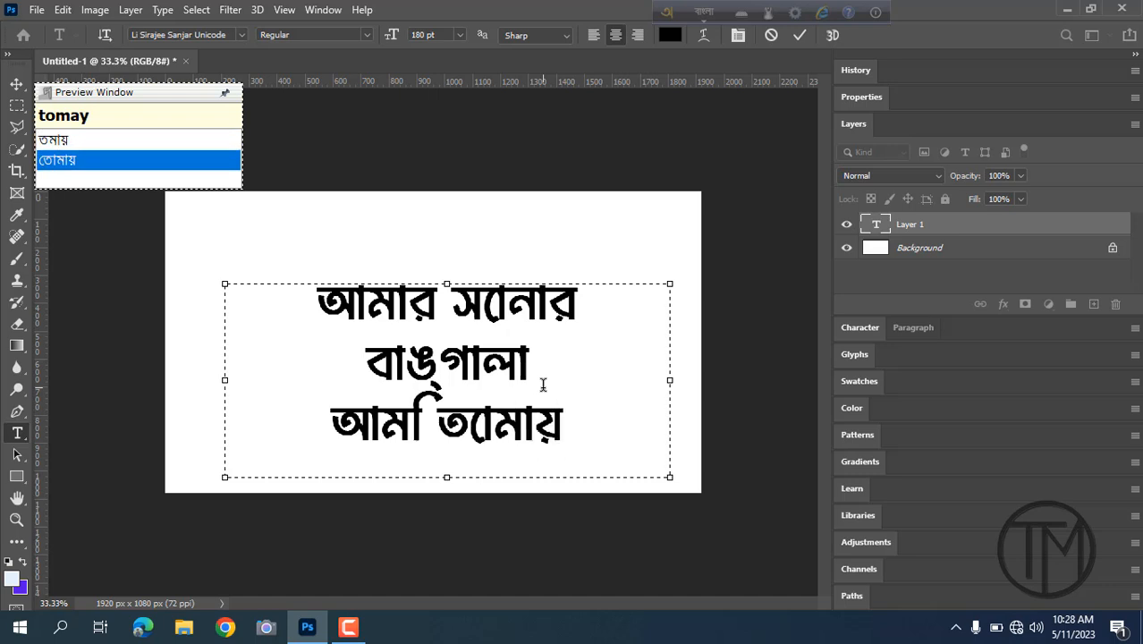
pyautogui.write(' valo')
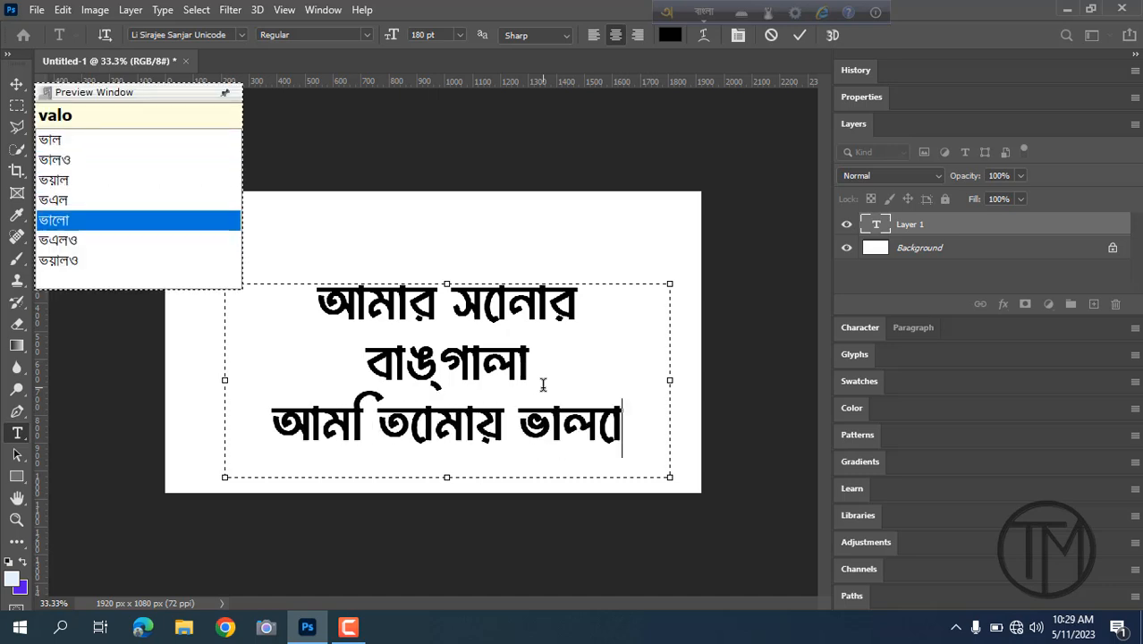
pyautogui.write('vasi')
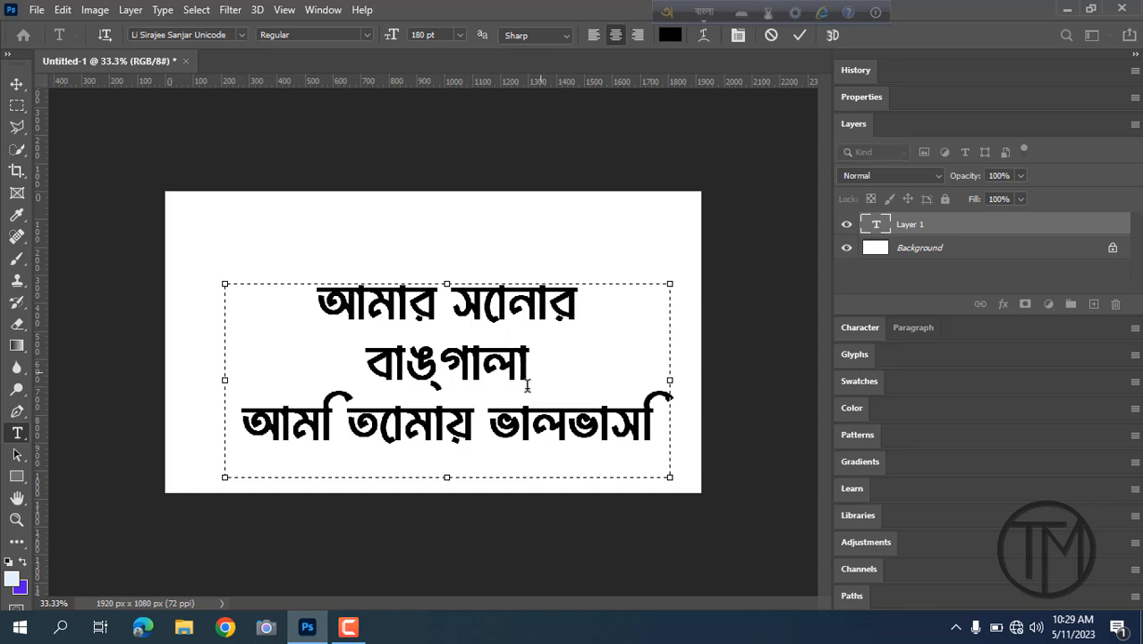
pyautogui.moveTo(510, 503); pyautogui.dragTo(492, 459)
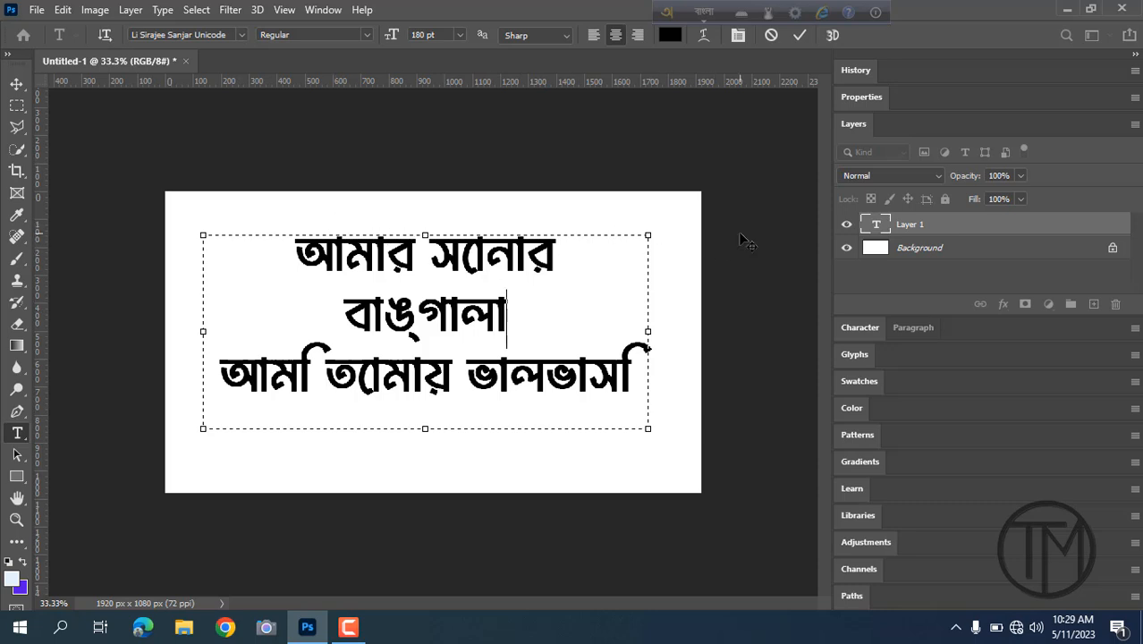
# Step: Commit the Bangla text and delete its layer, leaving only the Background layer
pyautogui.click(983, 226)
pyautogui.click(1116, 304)
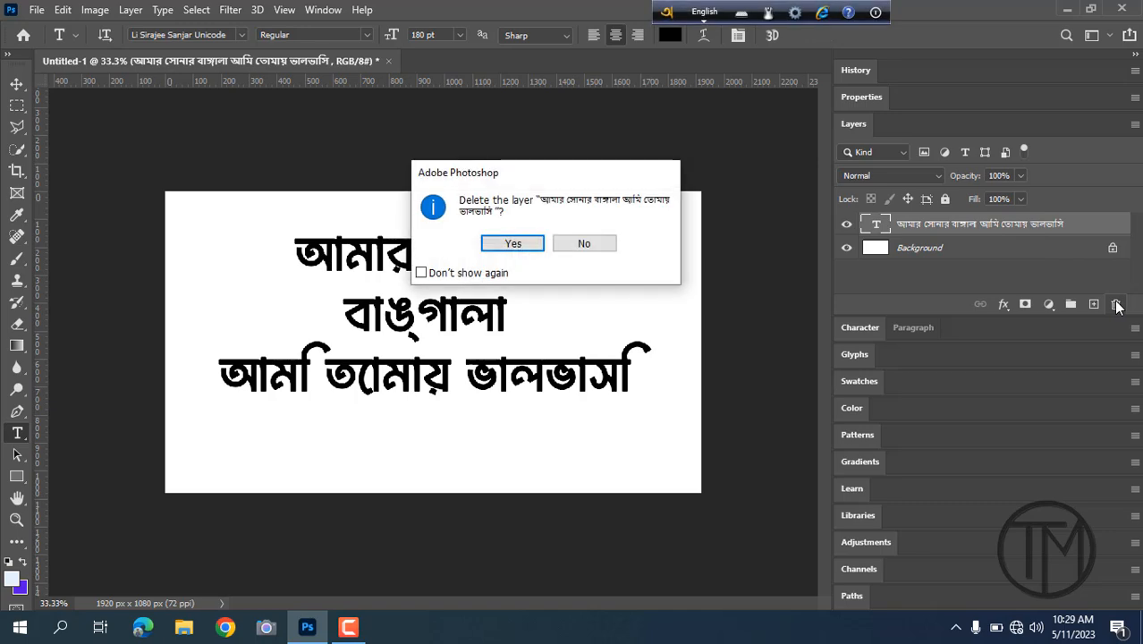
pyautogui.click(510, 244)
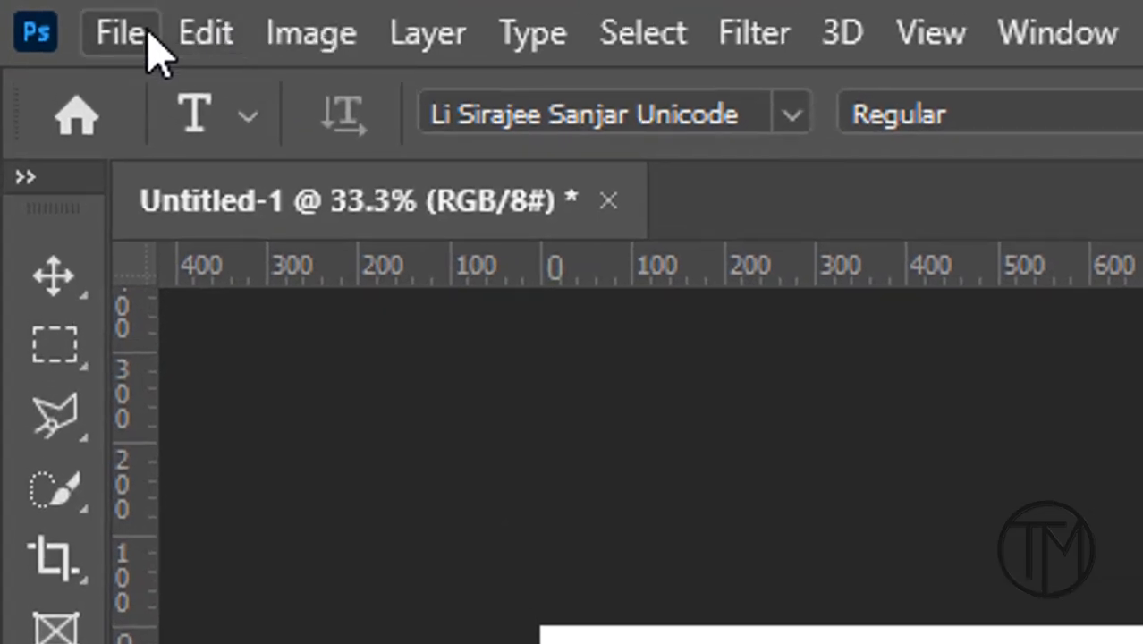
# Step: In the Type preferences, set the text engine option to World-Ready Layout and apply it
pyautogui.click(213, 36)
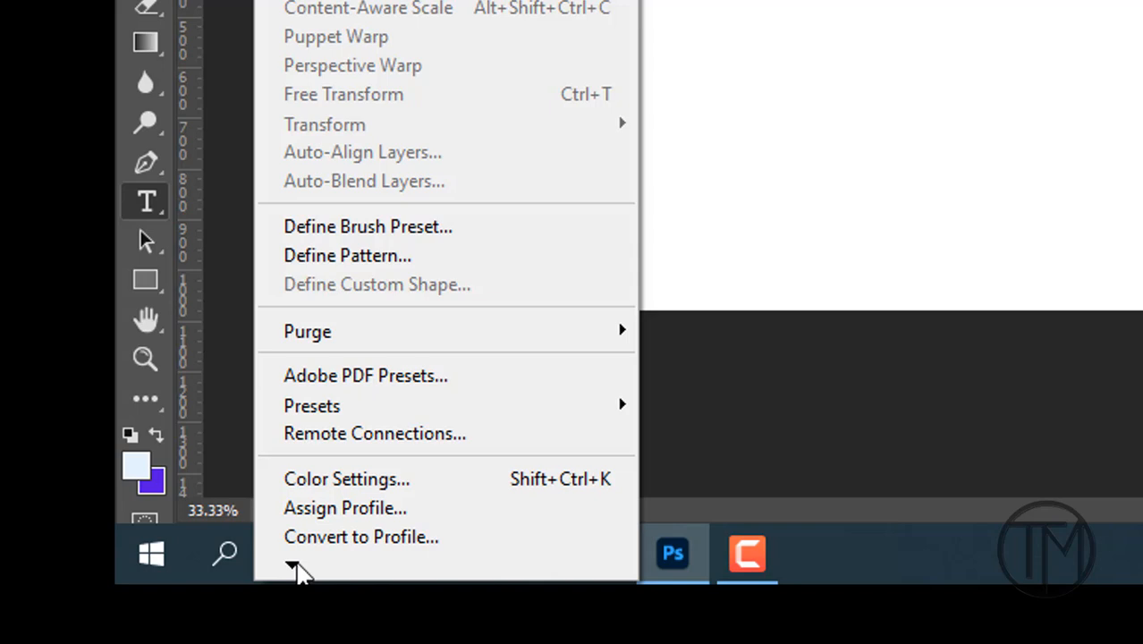
pyautogui.moveTo(295, 569)
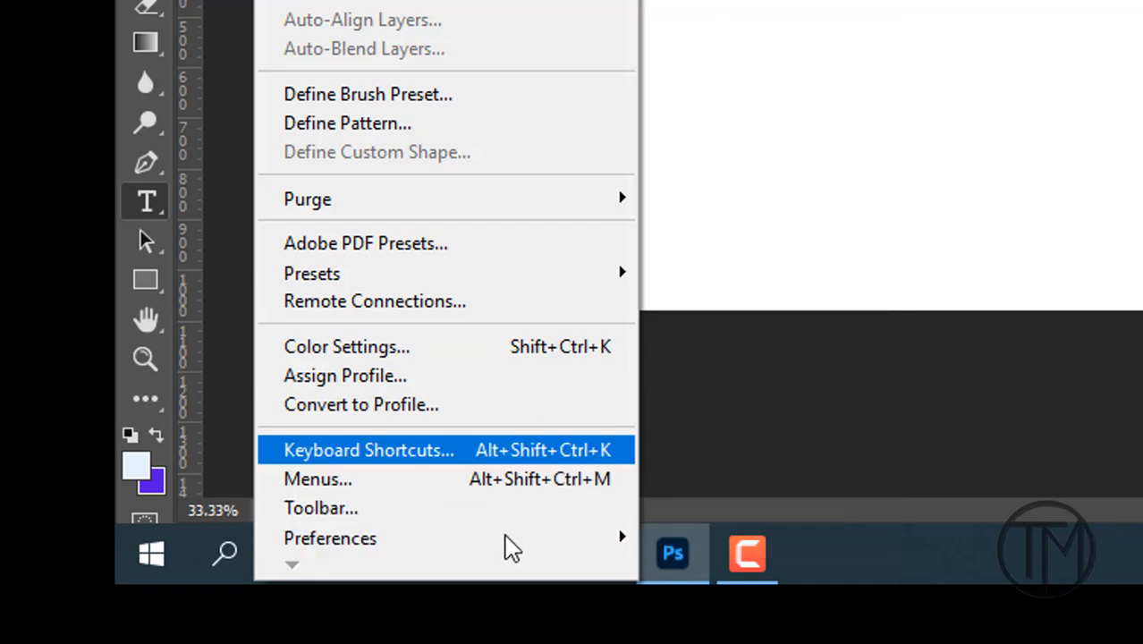
pyautogui.moveTo(562, 546)
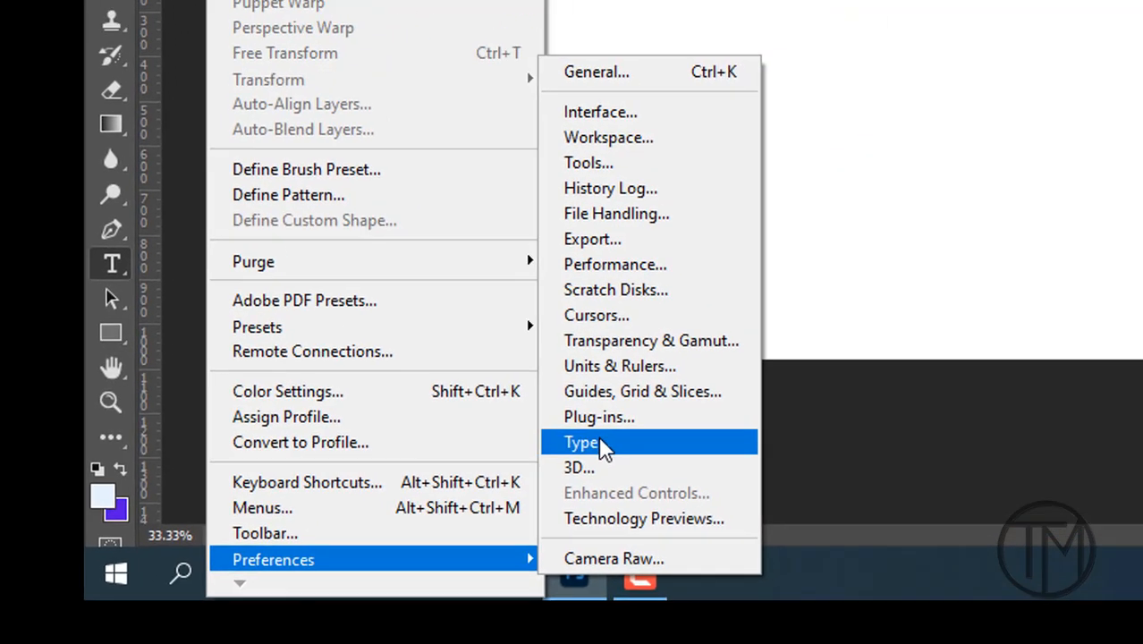
pyautogui.click(687, 404)
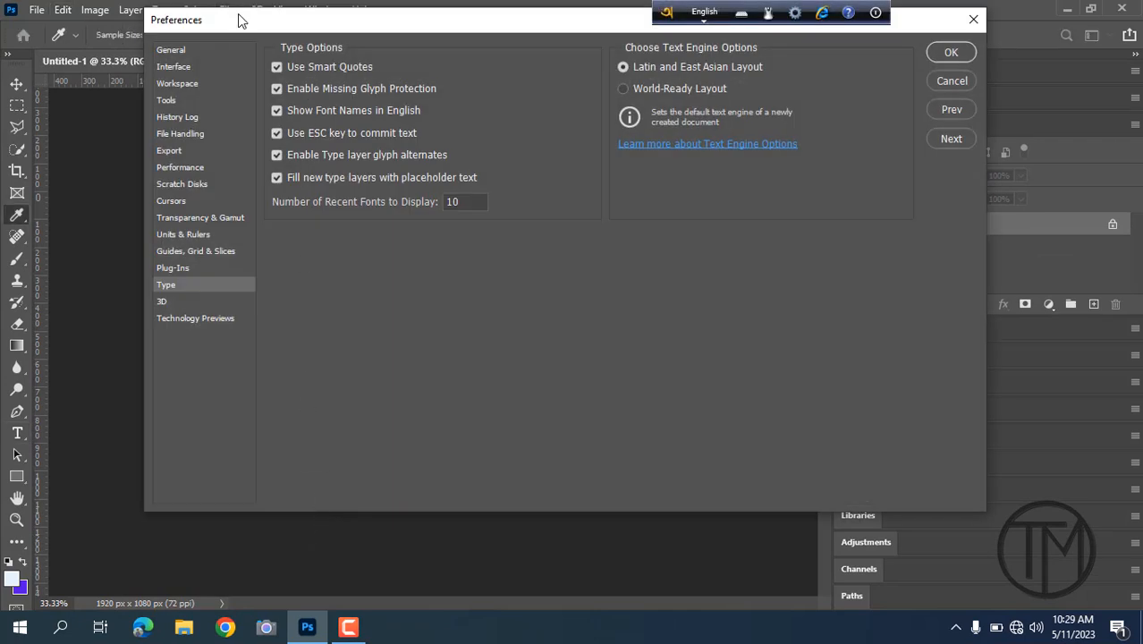
pyautogui.moveTo(242, 23); pyautogui.dragTo(284, 35)
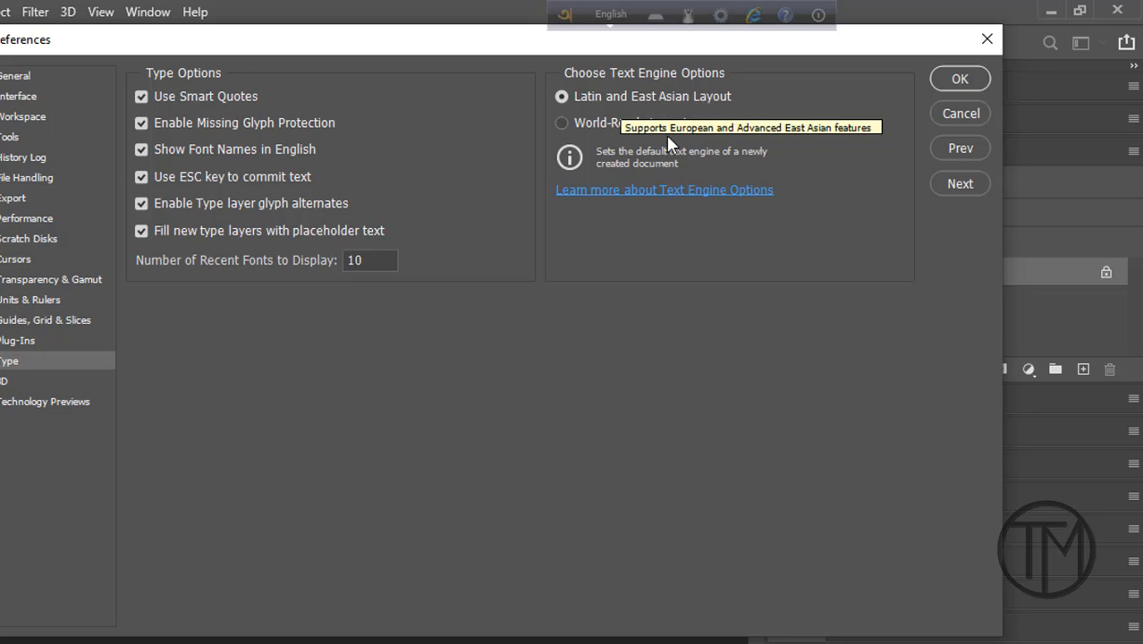
pyautogui.click(567, 122)
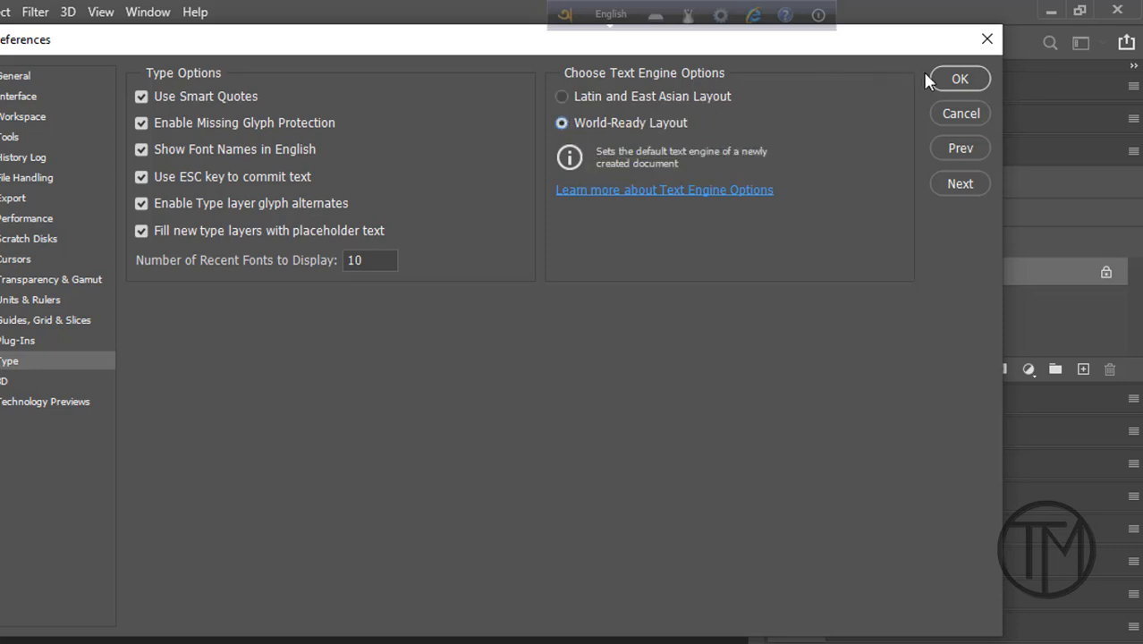
pyautogui.click(944, 79)
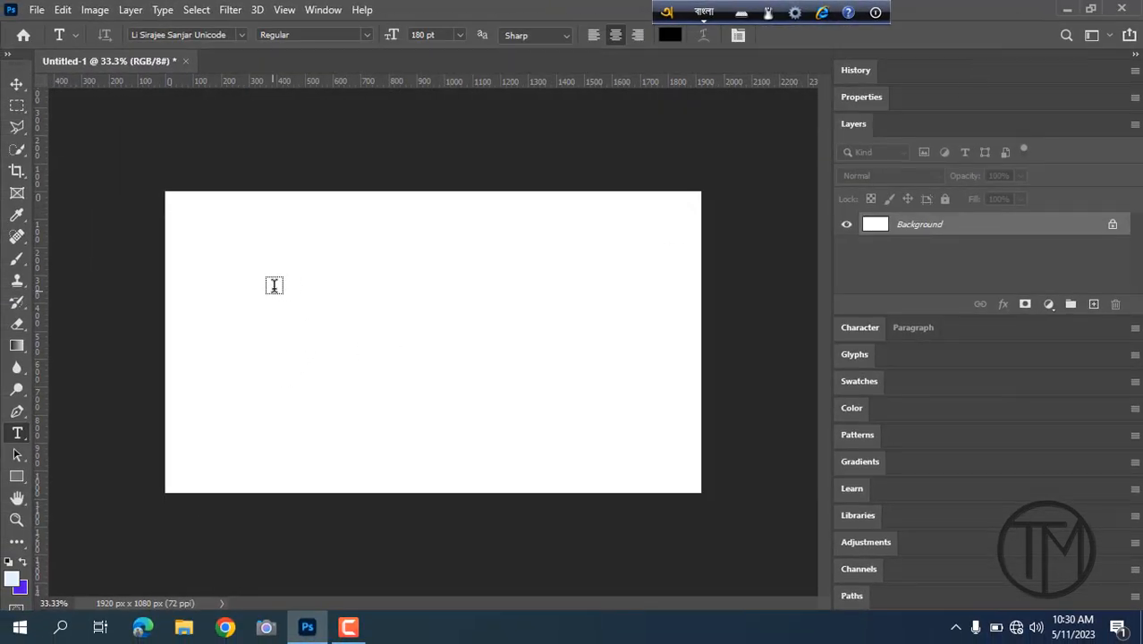
# Step: Enter "আমার সোনার" in a new text box on the blank canvas and erase the last letters back to "আমার স"
pyautogui.moveTo(282, 251); pyautogui.dragTo(526, 386)
pyautogui.write('ama')
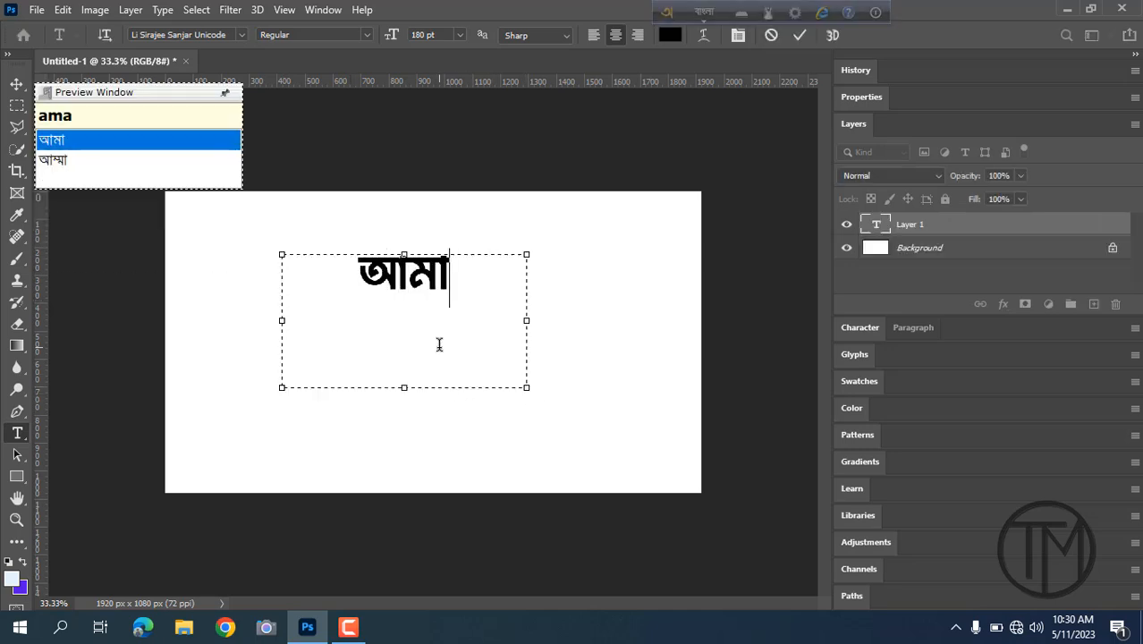
pyautogui.write('r so')
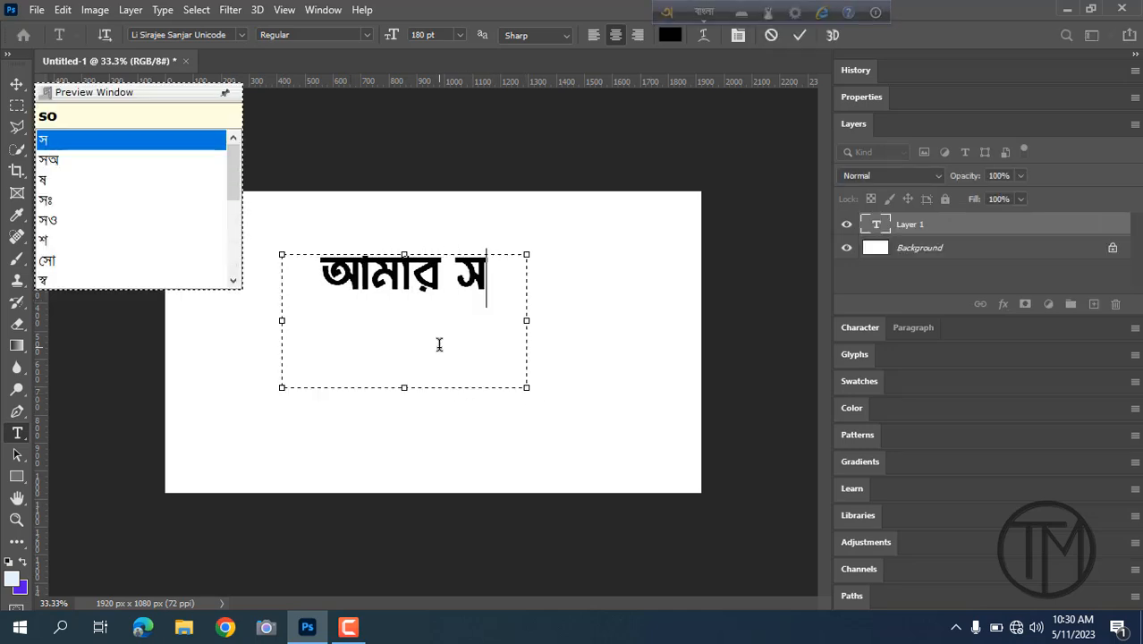
pyautogui.write('nar')
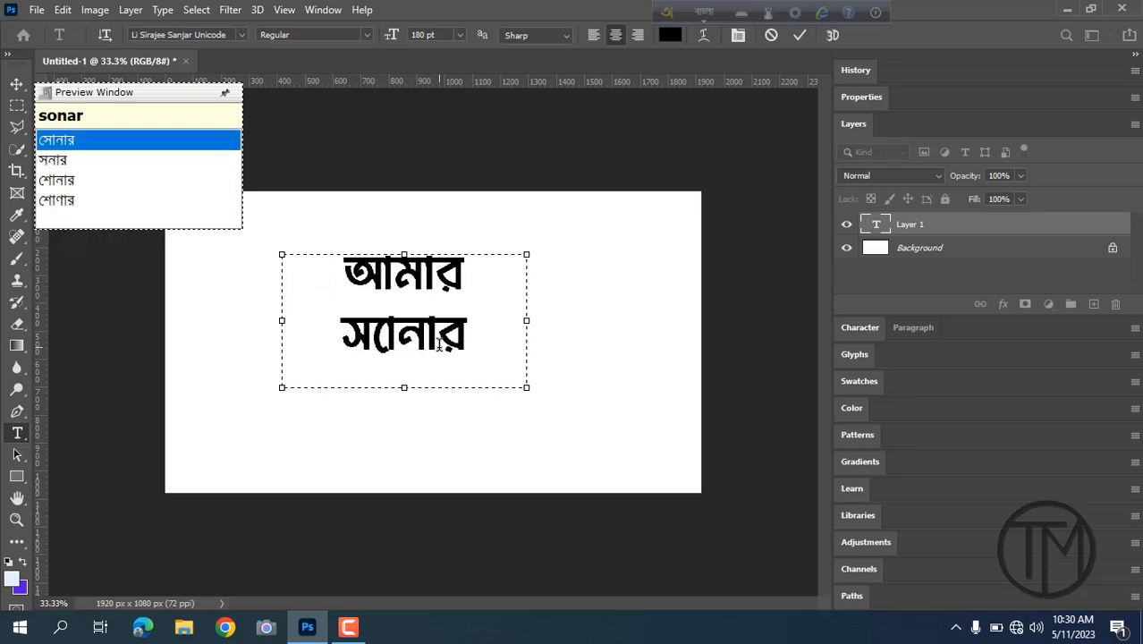
pyautogui.press('BackSpace')
pyautogui.press('BackSpace')
pyautogui.press('BackSpace')
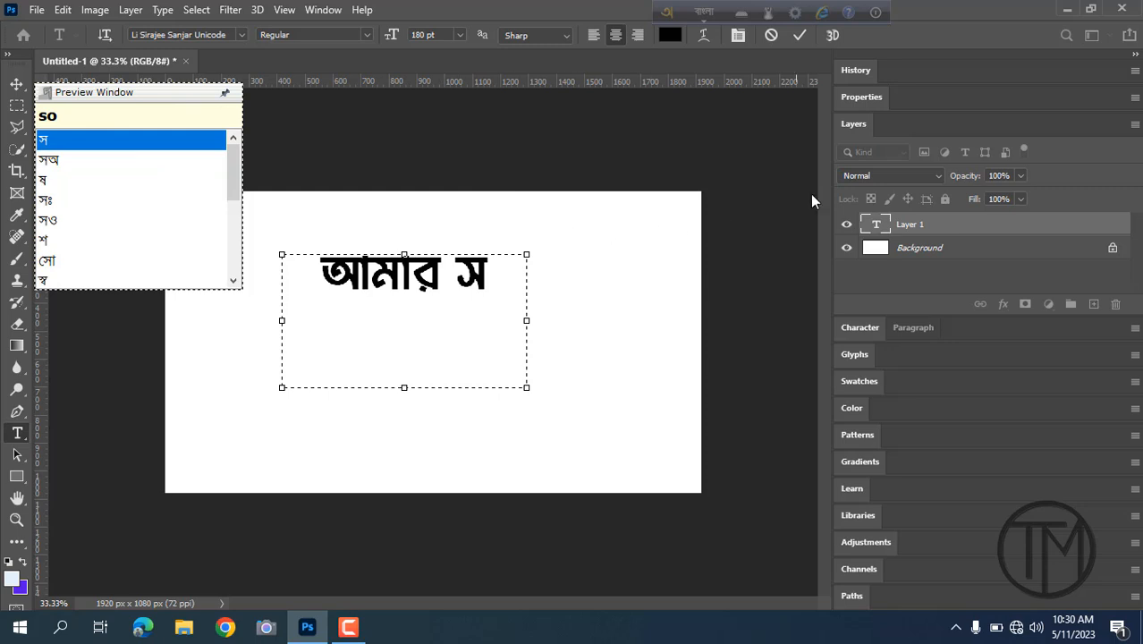
# Step: Delete the "আমার স" text layer
pyautogui.click(1046, 225)
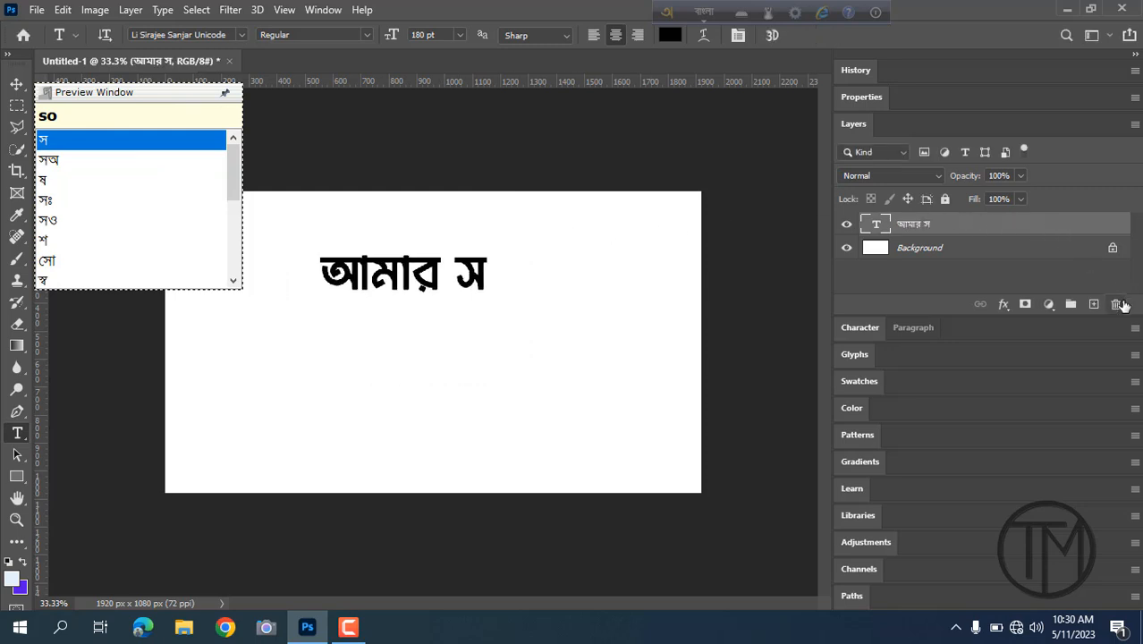
pyautogui.click(1115, 304)
pyautogui.click(492, 242)
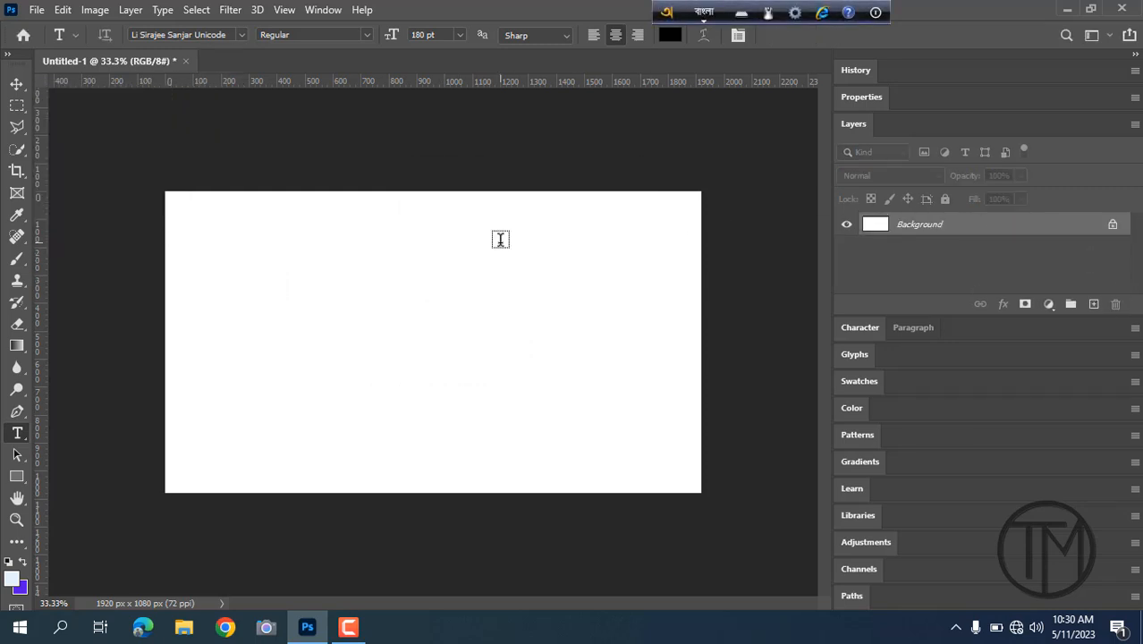
# Step: Close Photoshop without saving the untitled document
pyautogui.click(1121, 8)
pyautogui.click(592, 251)
pyautogui.rightClick(359, 231)
pyautogui.click(415, 280)
pyautogui.doubleClick(32, 40)
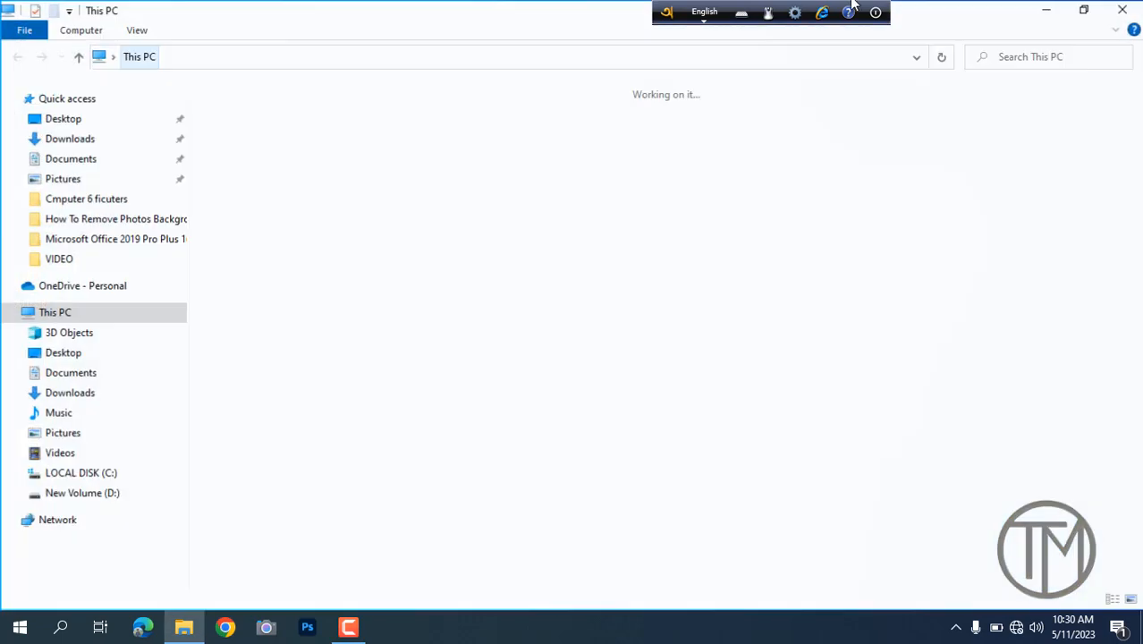
pyautogui.click(1123, 9)
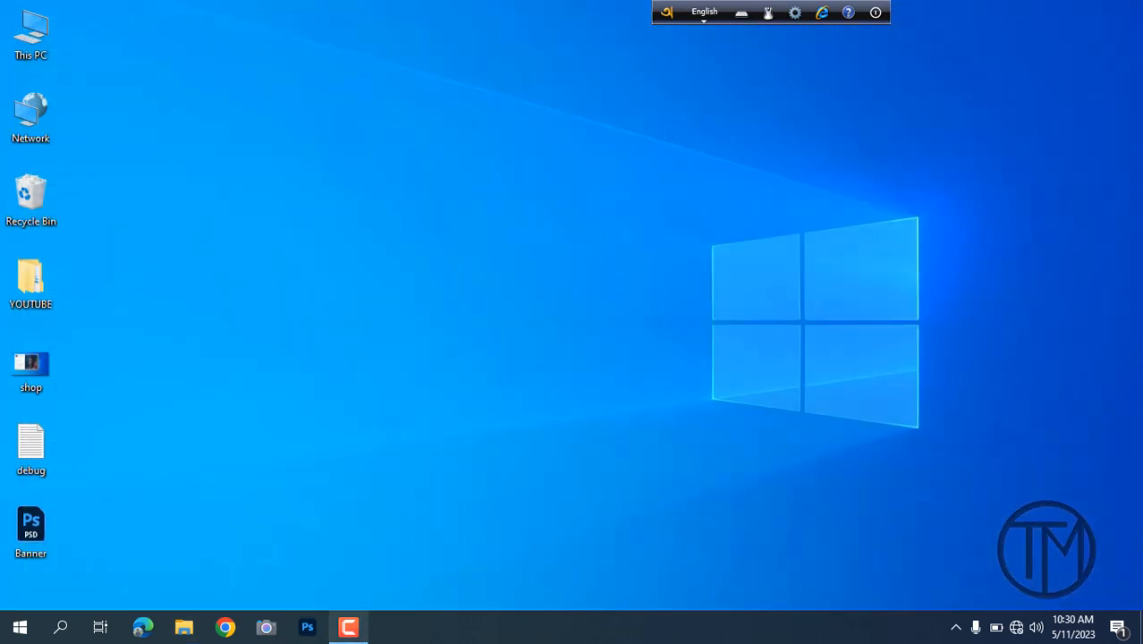
# Step: Launch Photoshop again so the new text engine setting takes effect
pyautogui.click(306, 617)
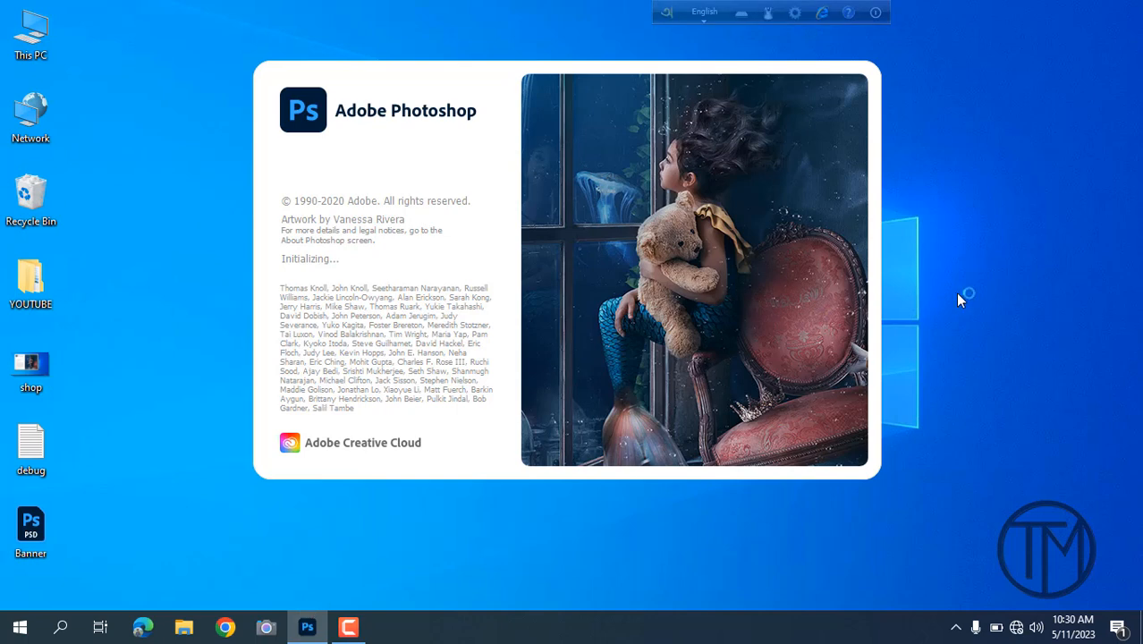
pyautogui.rightClick(971, 239)
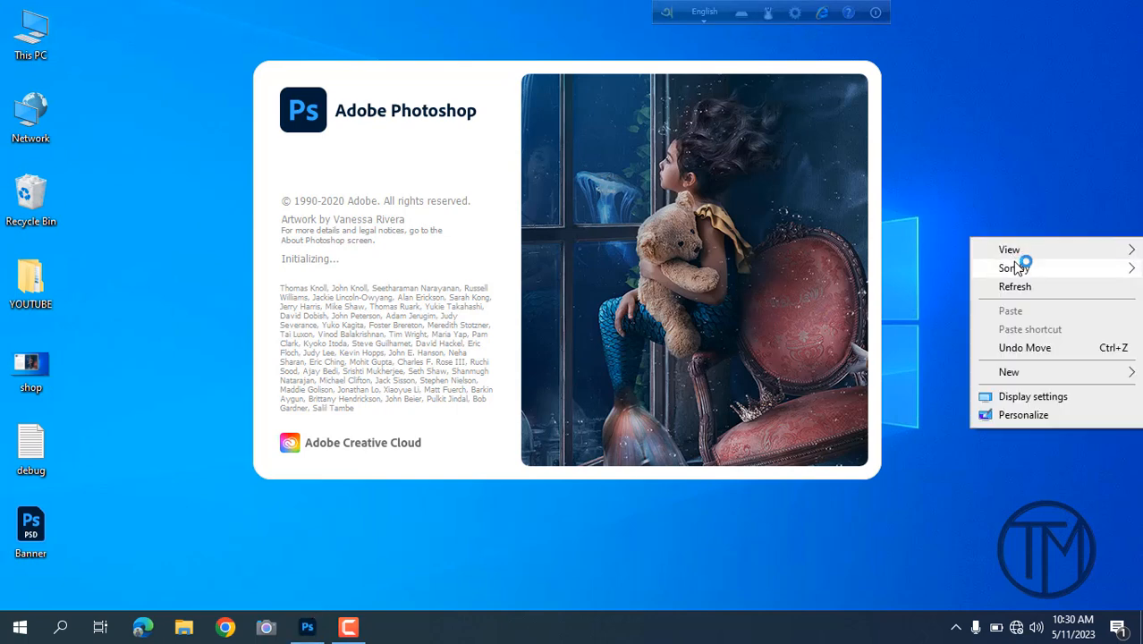
pyautogui.click(1019, 281)
pyautogui.rightClick(1010, 229)
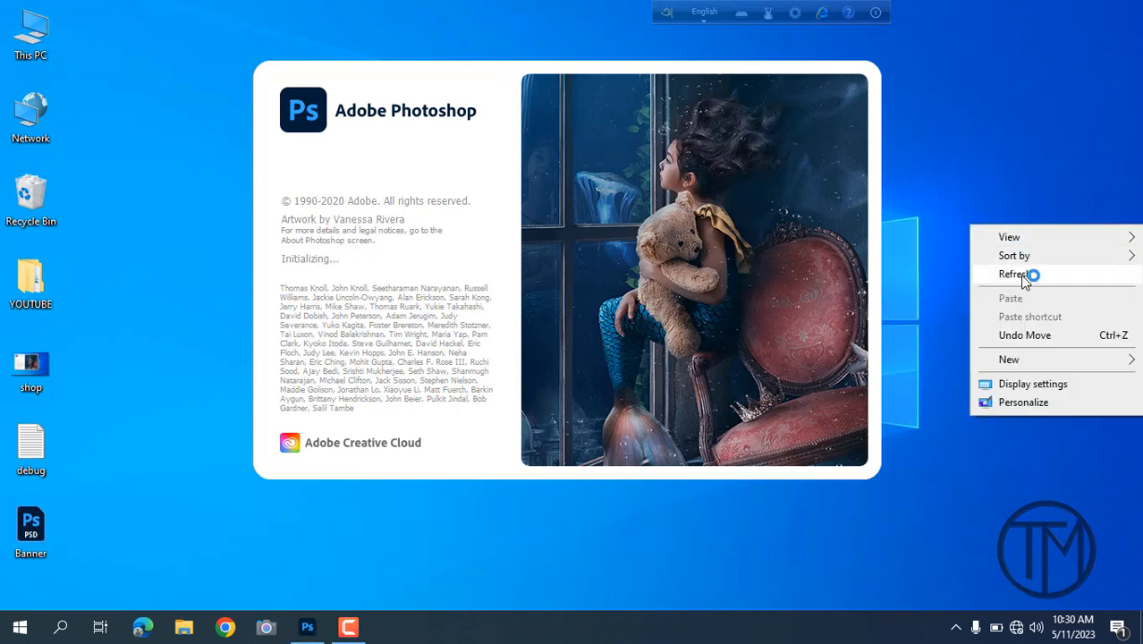
pyautogui.click(1025, 280)
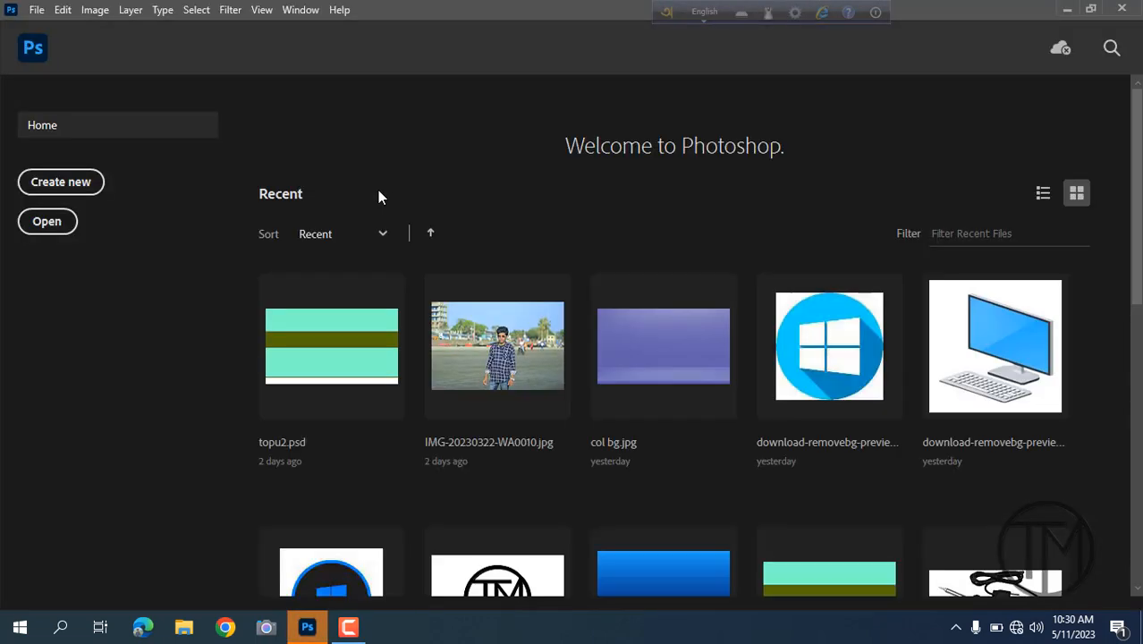
# Step: Create a new 1920 × 1080 px RGB document at 72 pixels/inch
pyautogui.click(94, 183)
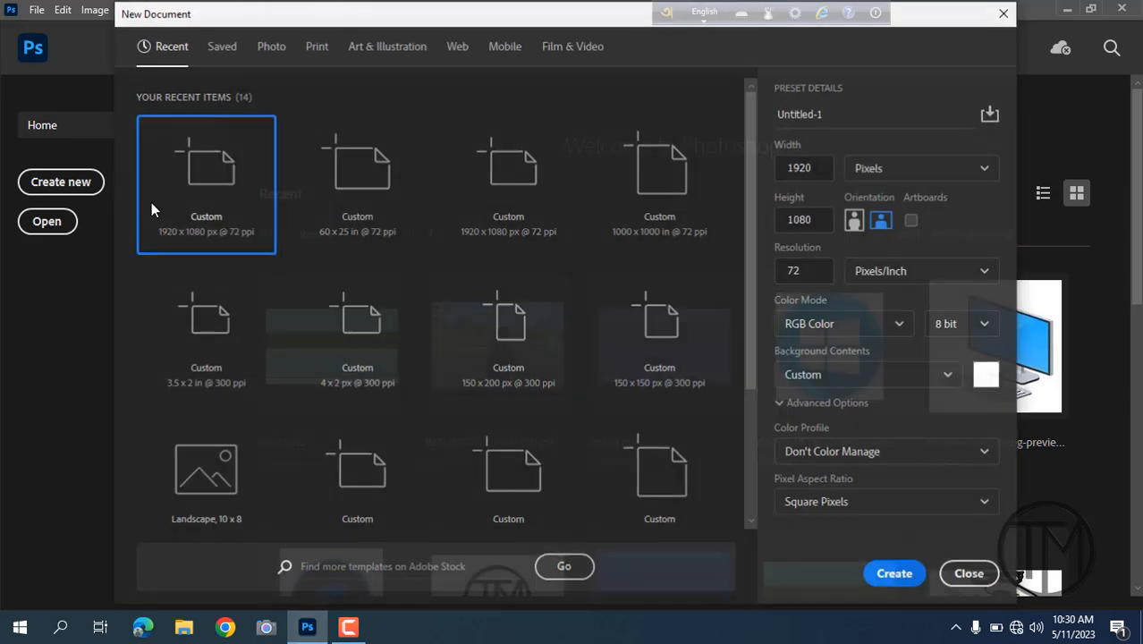
pyautogui.click(896, 575)
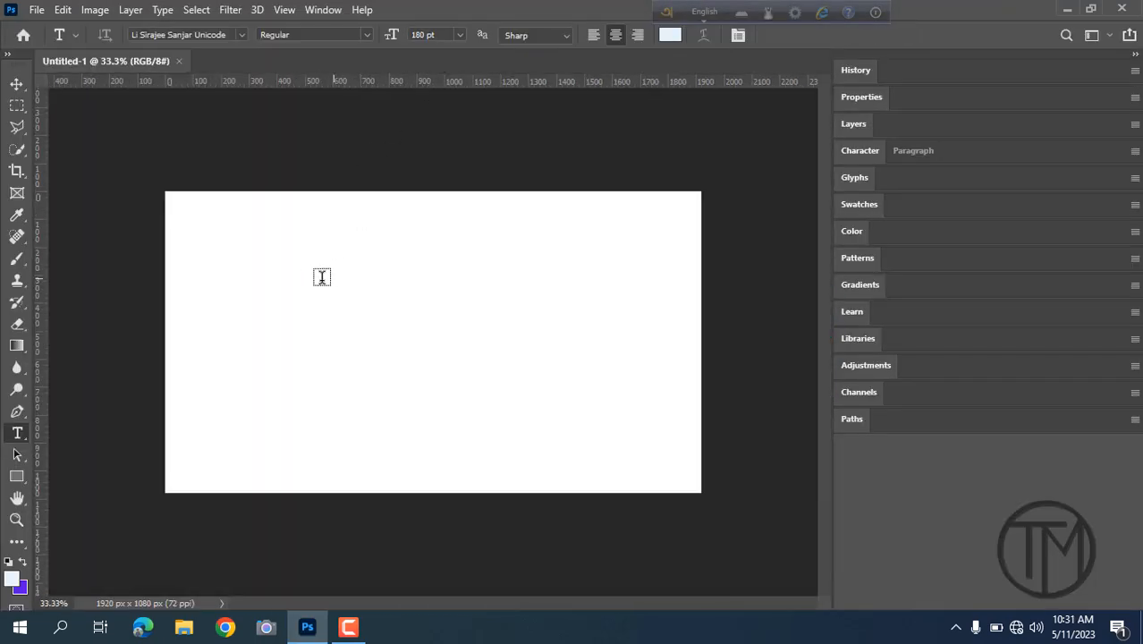
# Step: Draw a text box across the middle of the canvas, clear its placeholder text, and enter "আমার" with the Bangla keyboard
pyautogui.moveTo(268, 282); pyautogui.dragTo(487, 390)
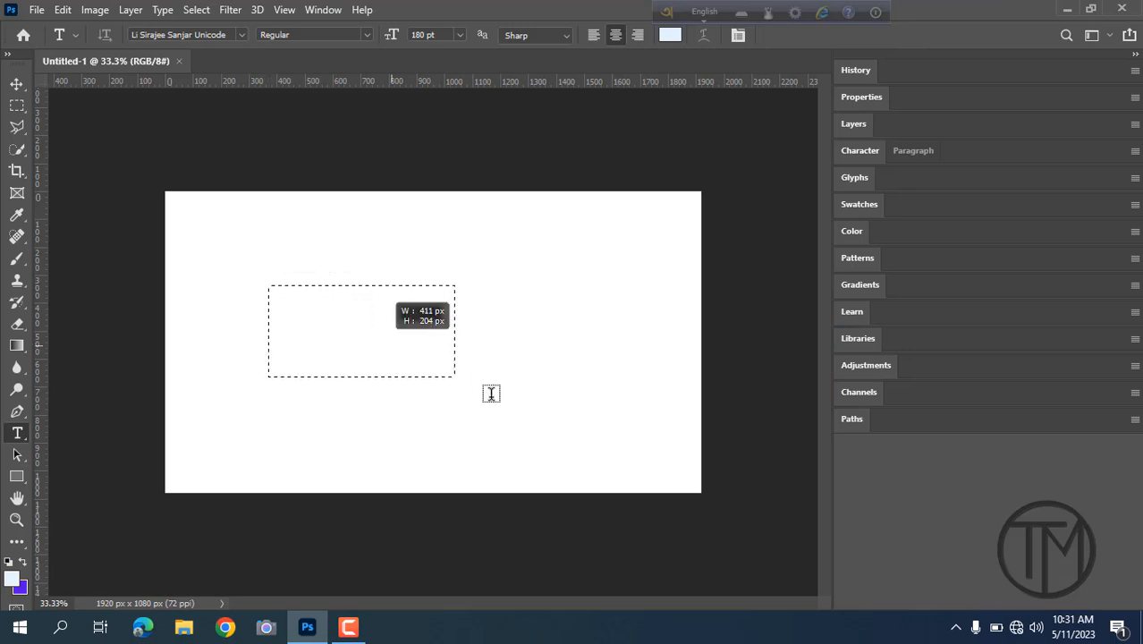
pyautogui.click(851, 122)
pyautogui.click(492, 353)
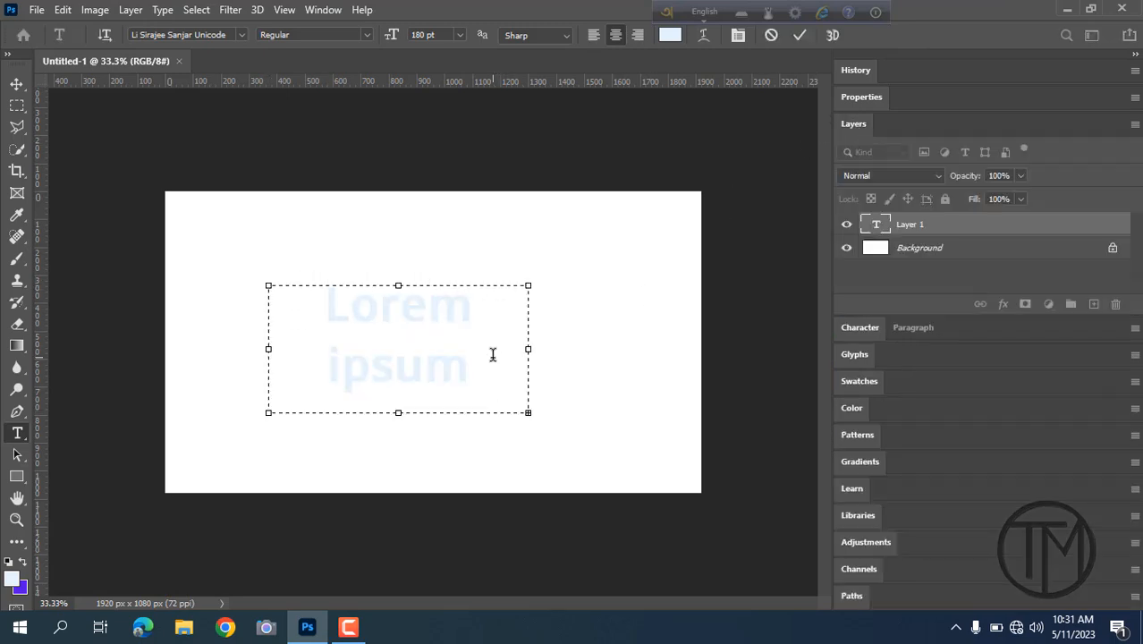
pyautogui.hotkey('ctrl', 'a')
pyautogui.press('BackSpace')
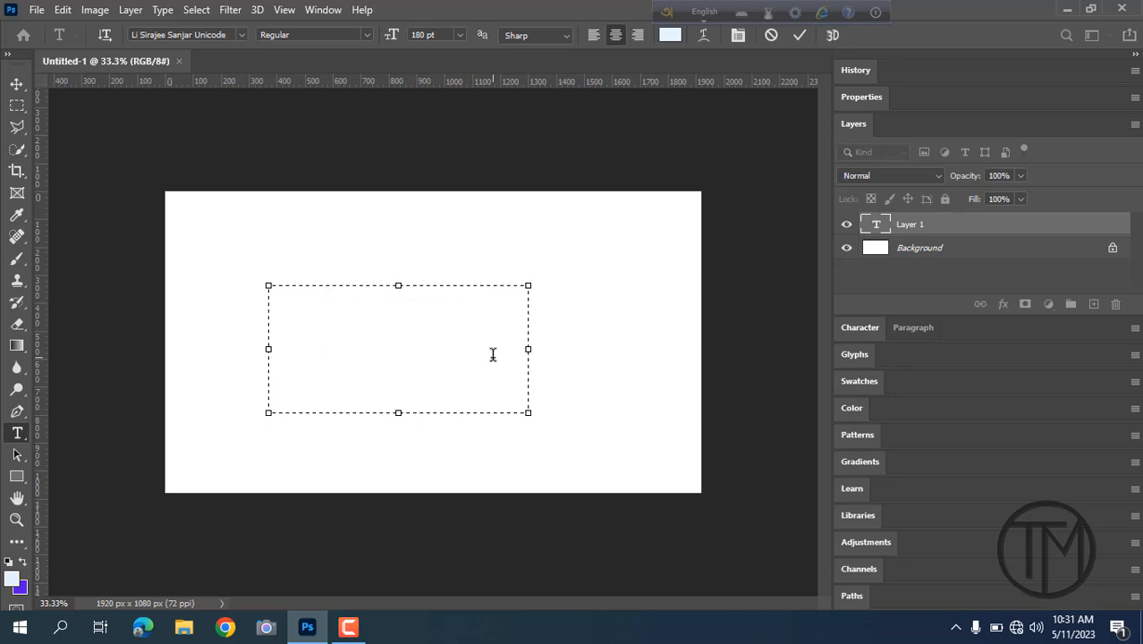
pyautogui.click(703, 11)
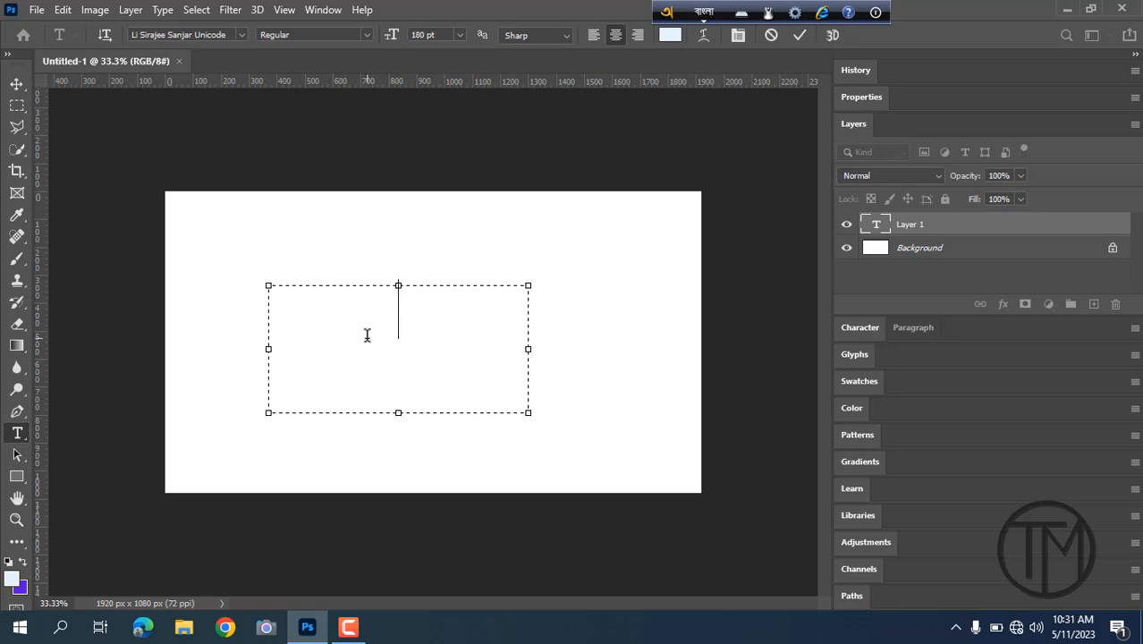
pyautogui.write('amar')
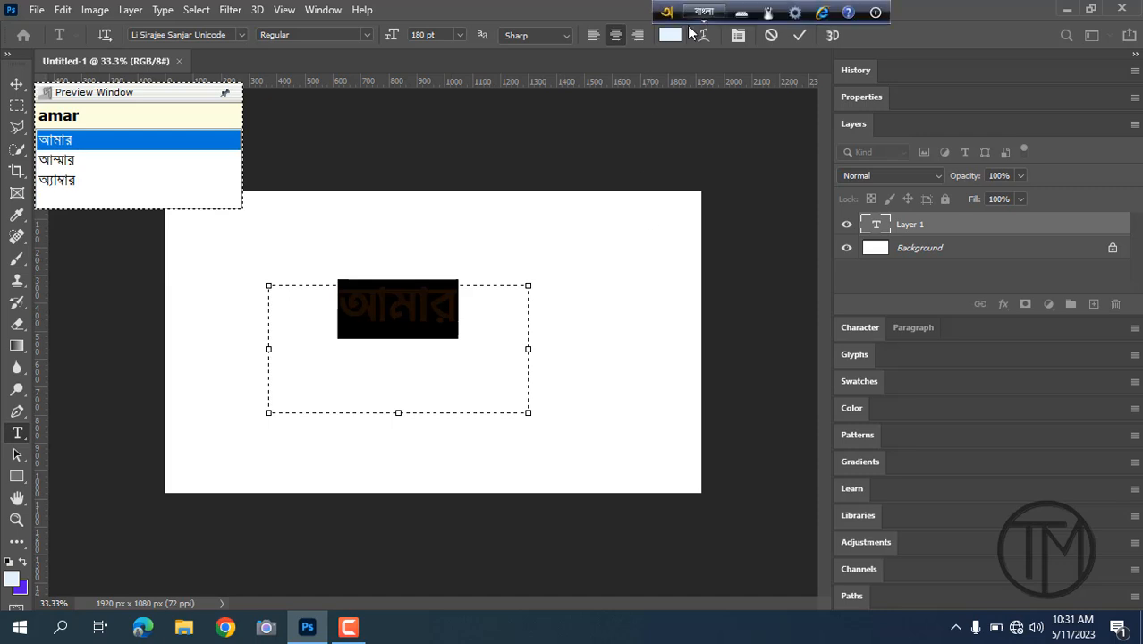
# Step: Set the text colour to near-black 000509
pyautogui.click(678, 37)
pyautogui.moveTo(572, 295); pyautogui.dragTo(665, 387)
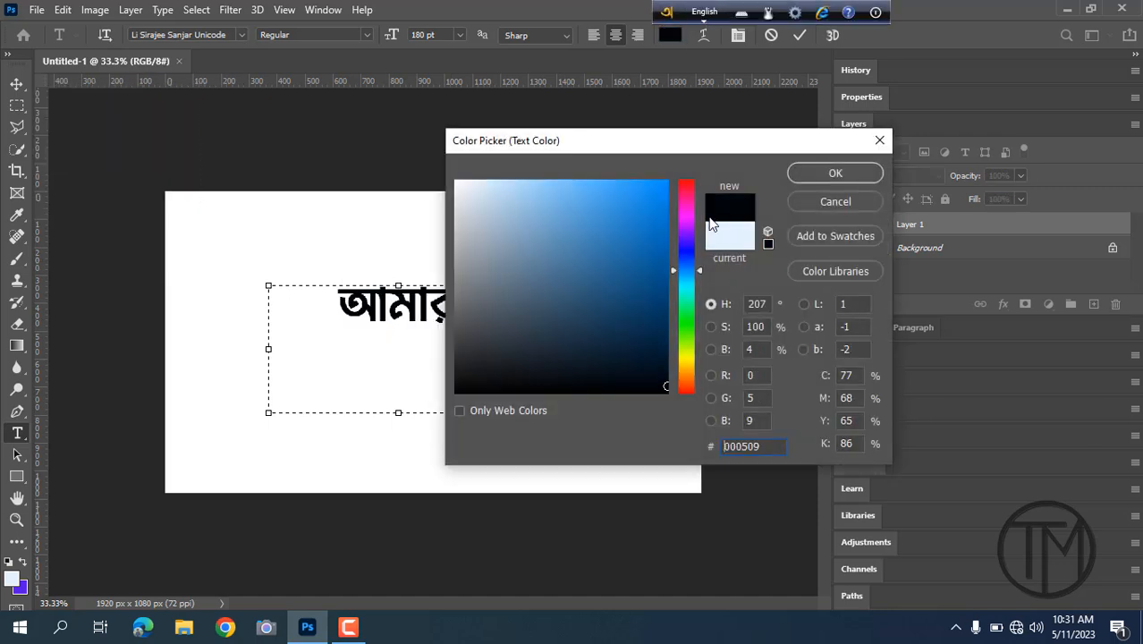
pyautogui.click(811, 173)
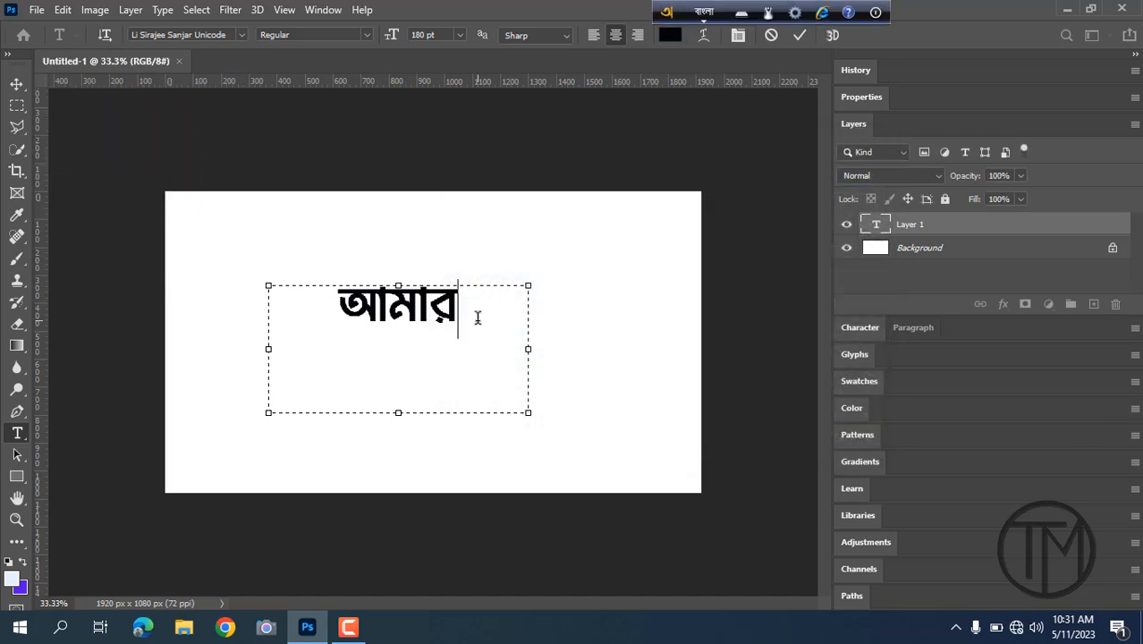
# Step: Continue the text with "সোনার বাঙ্গালা" and enlarge the text box to the canvas's right edge so the phrase fits on one line
pyautogui.write('sonar')
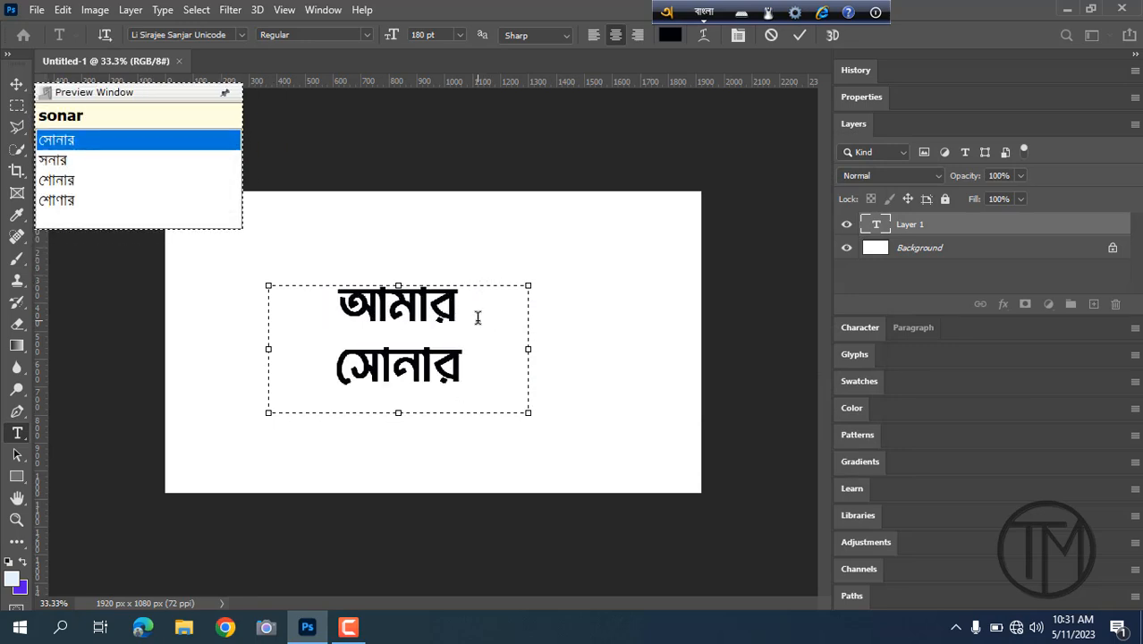
pyautogui.write(' bangal')
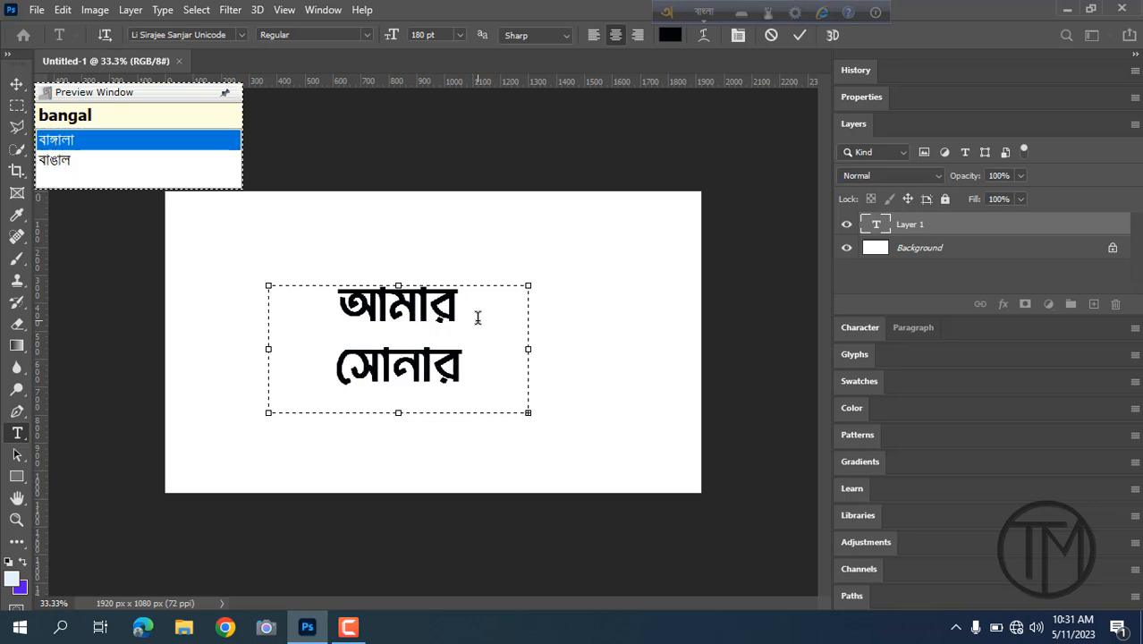
pyautogui.write('a')
pyautogui.press('Escape')
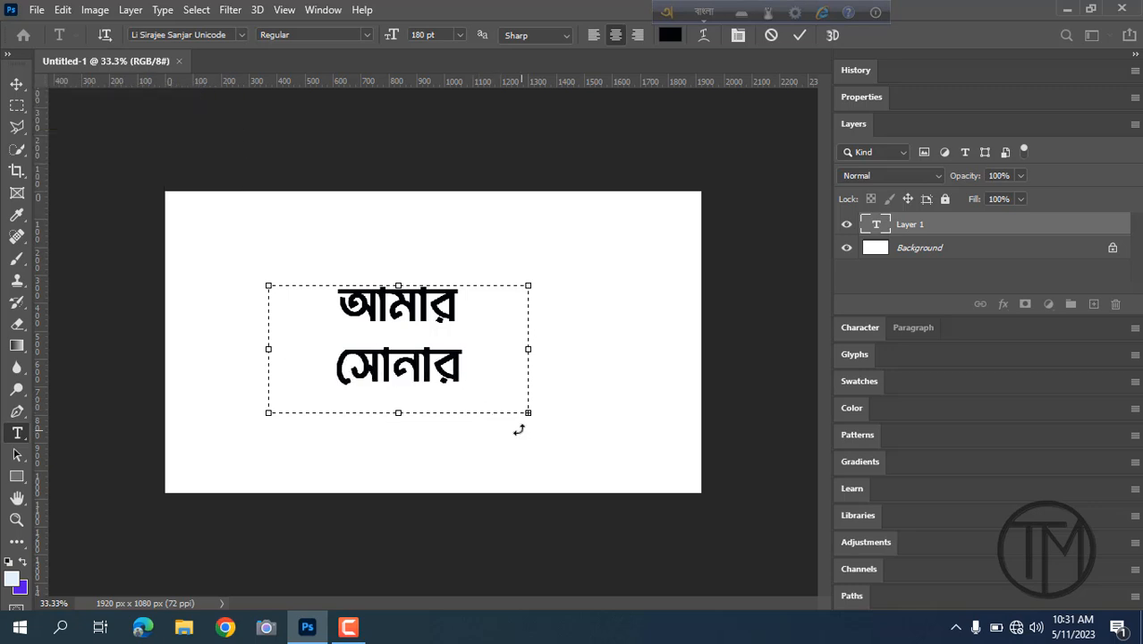
pyautogui.moveTo(527, 416); pyautogui.dragTo(701, 461)
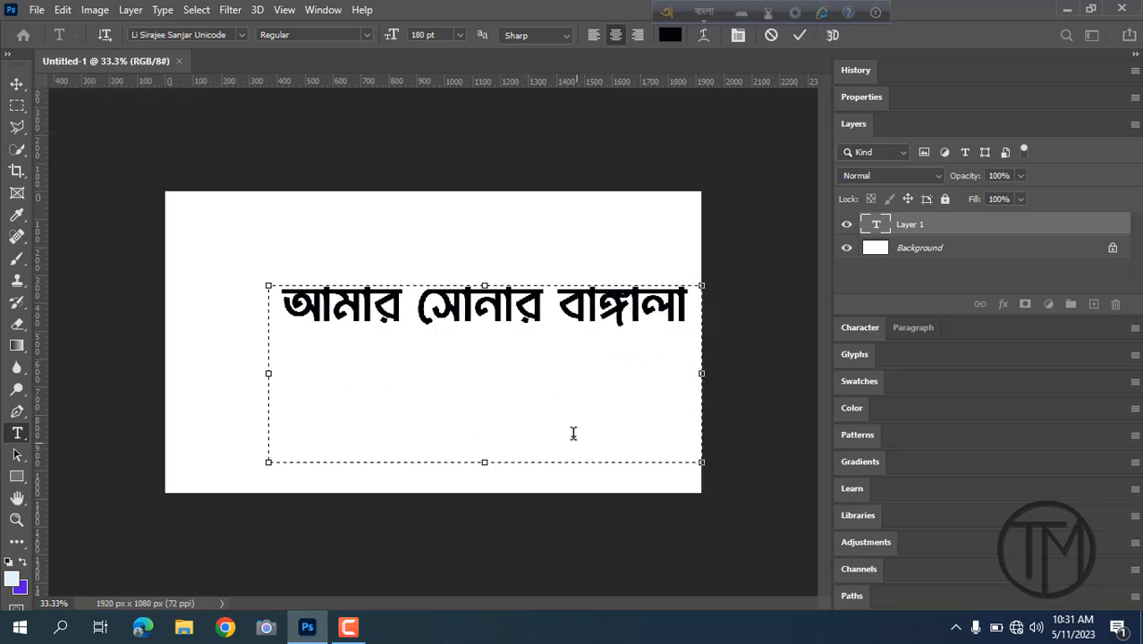
# Step: Add a second line reading "আমি তোমায় ভালোবাসি" below the first phrase
pyautogui.press('Return')
pyautogui.write('ami ')
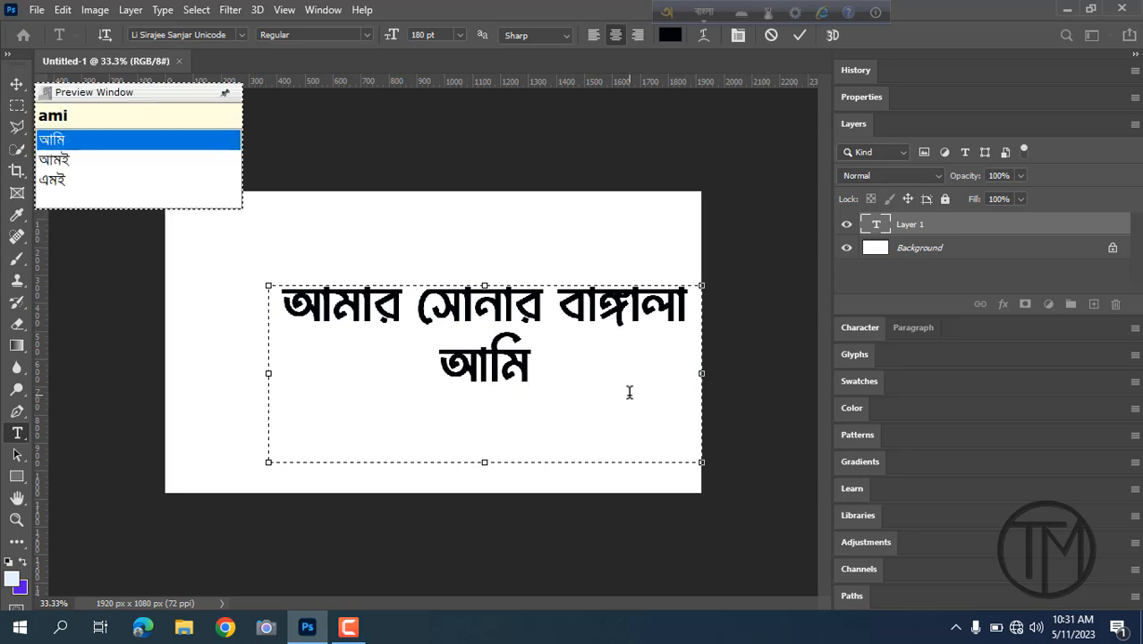
pyautogui.write('tomat')
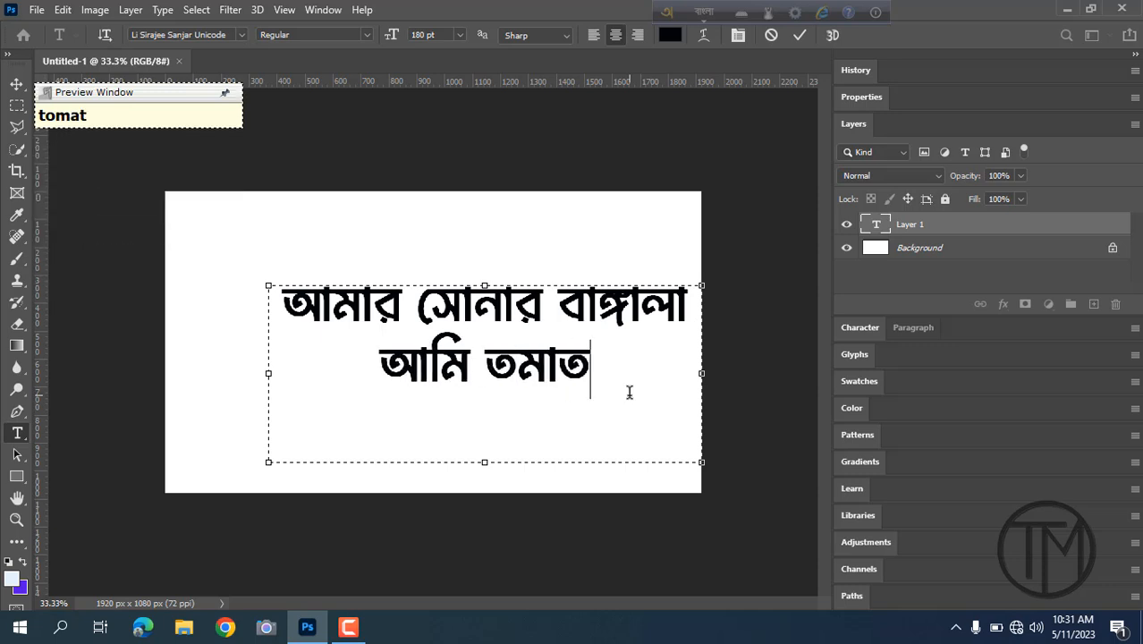
pyautogui.press('BackSpace')
pyautogui.write('y ')
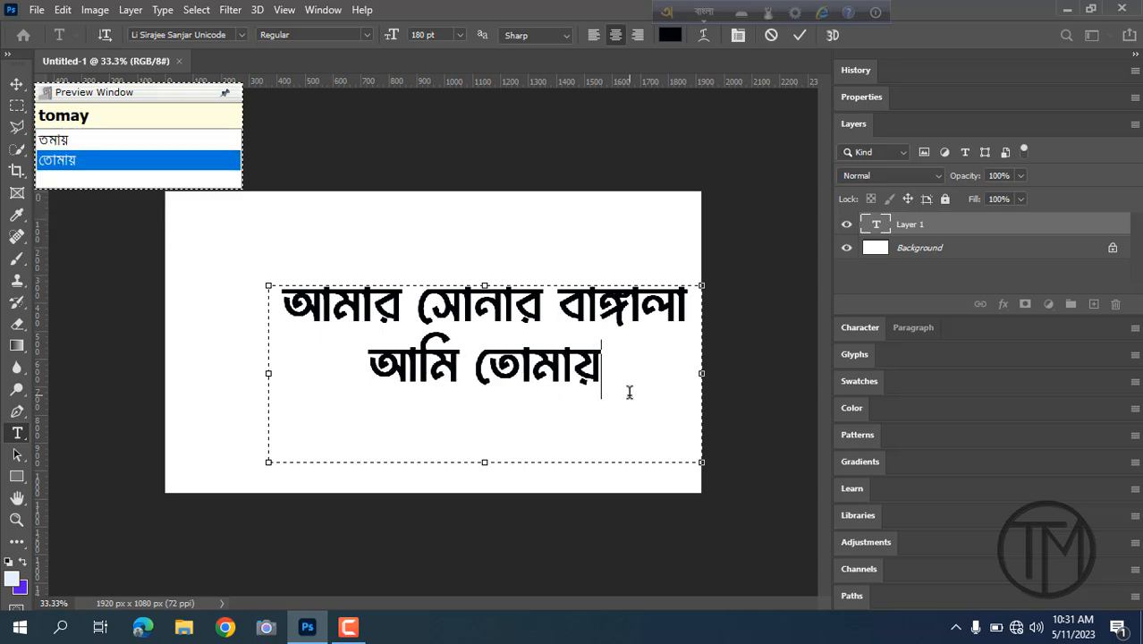
pyautogui.write('va')
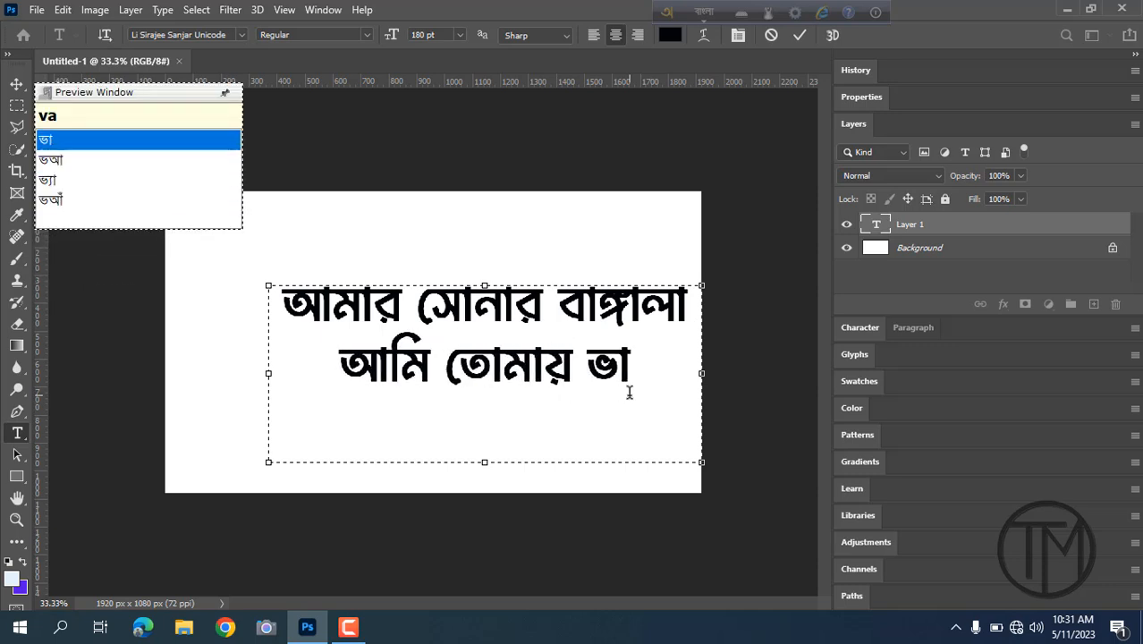
pyautogui.write('lobasi')
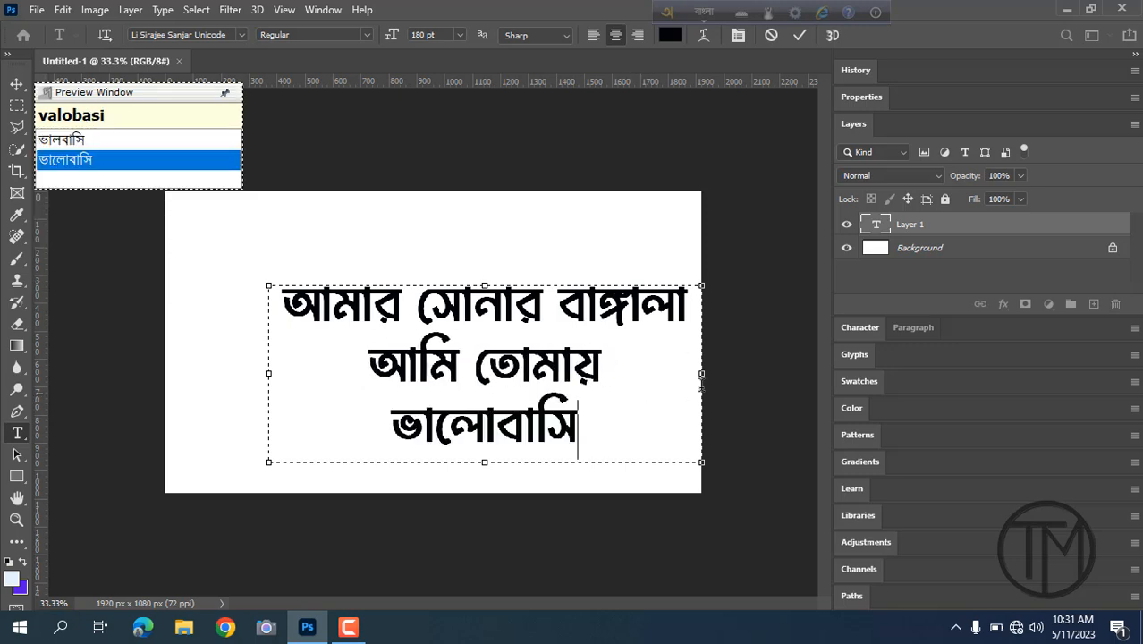
# Step: Widen the text box to fit the second phrase on one line and move it to the horizontal middle of the canvas
pyautogui.moveTo(256, 376); pyautogui.dragTo(187, 374)
pyautogui.moveTo(454, 495); pyautogui.dragTo(443, 447)
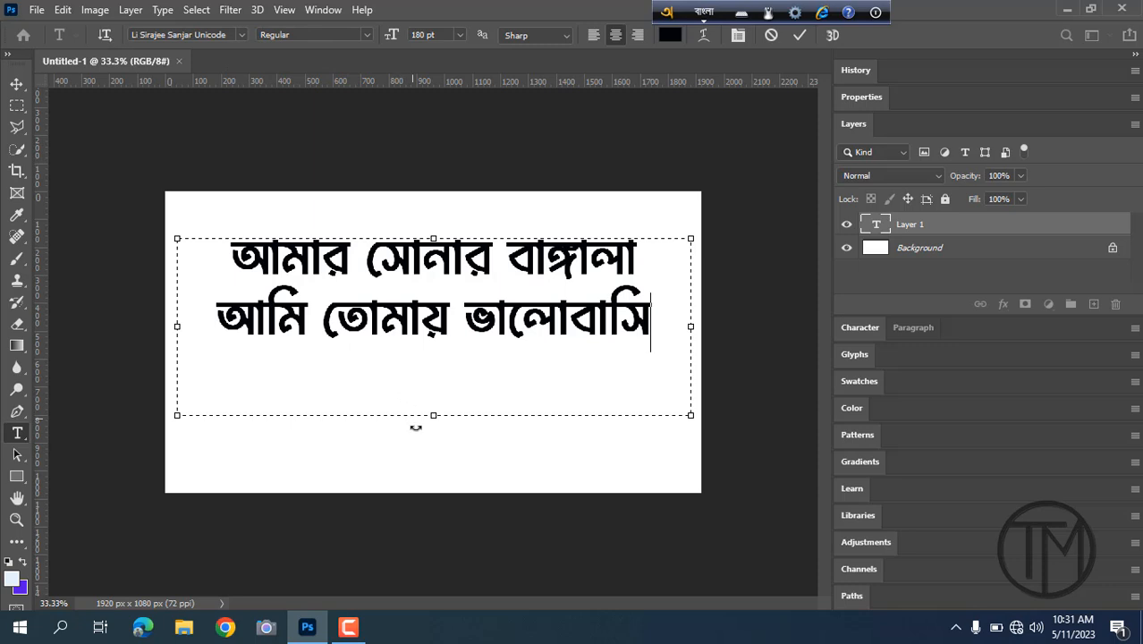
pyautogui.moveTo(420, 456)
pyautogui.mouseDown()
pyautogui.moveTo(435, 473)
pyautogui.moveTo(414, 477)
pyautogui.mouseUp()
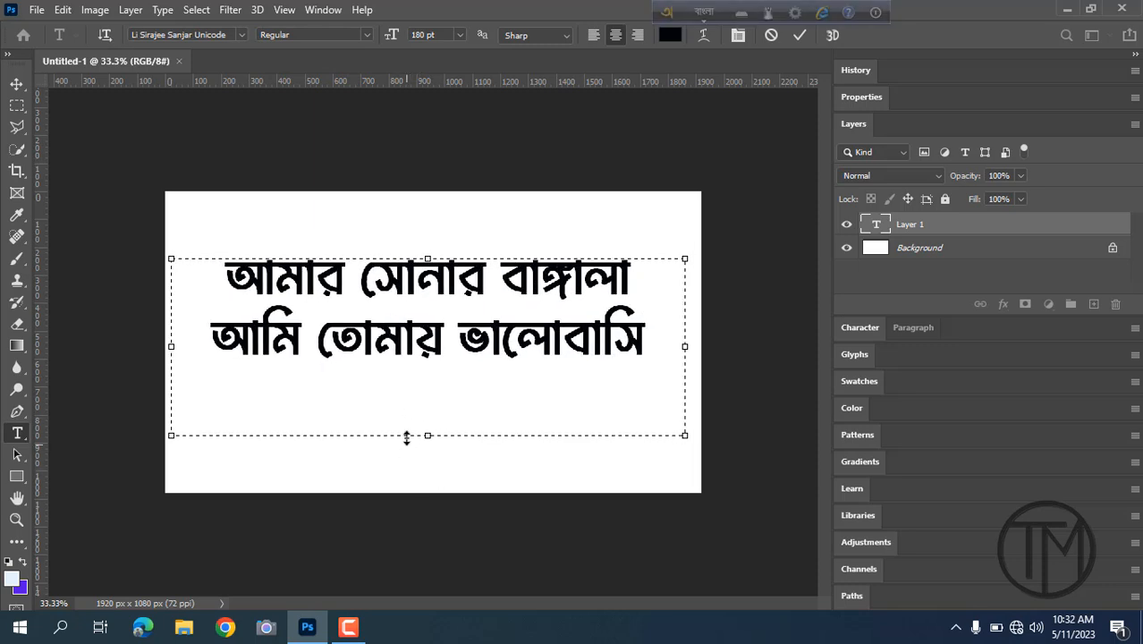
pyautogui.moveTo(363, 230); pyautogui.dragTo(366, 215)
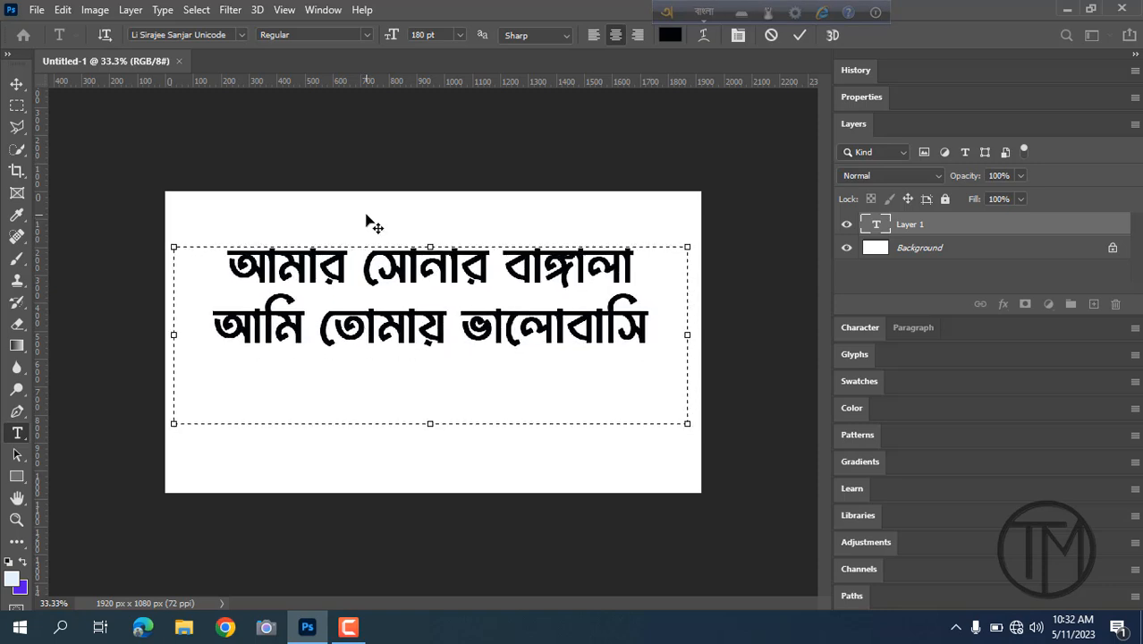
pyautogui.moveTo(383, 221); pyautogui.dragTo(382, 223)
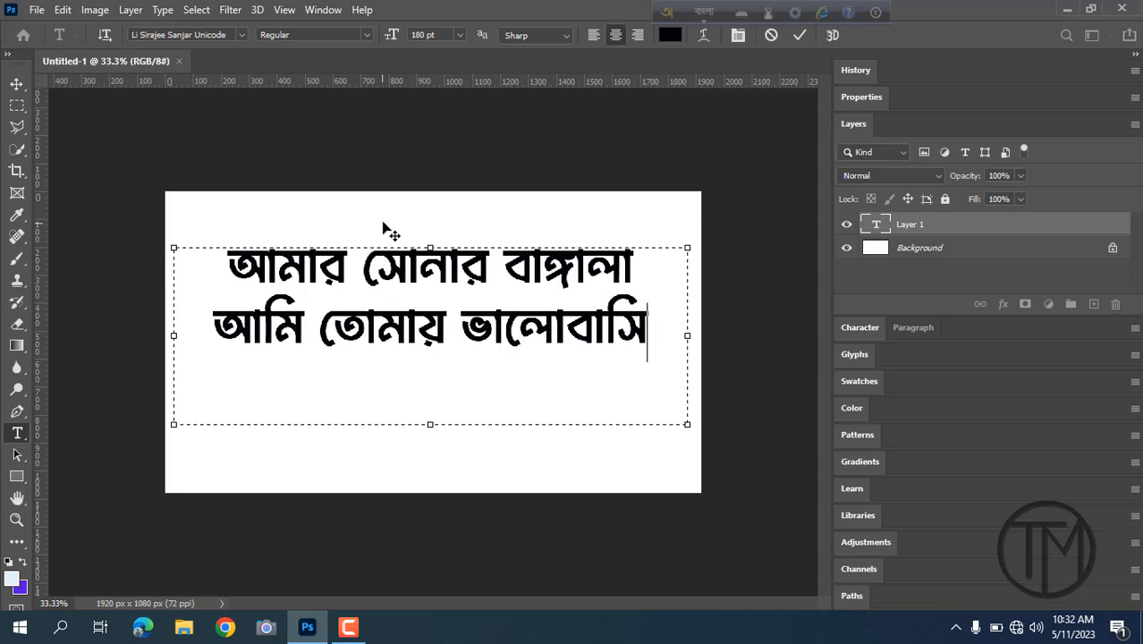